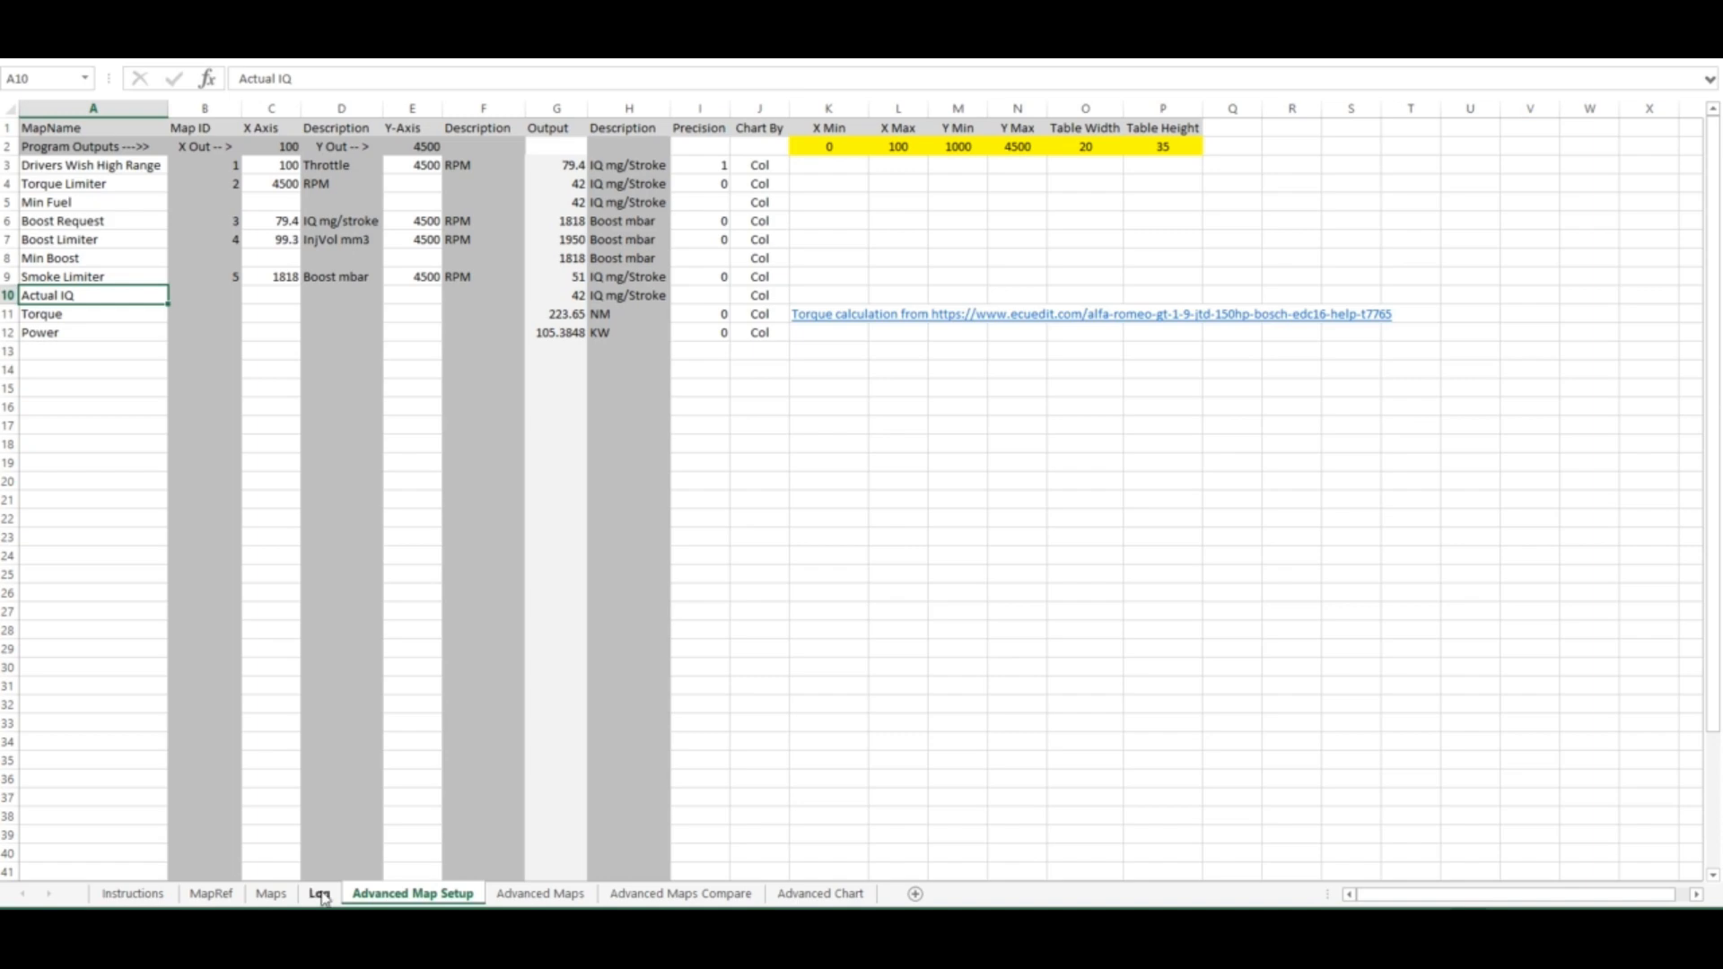
Load the 2004 WG CRD ECU SOI map profile on the Maps sheet and rebuild the maps
left_click(271, 894)
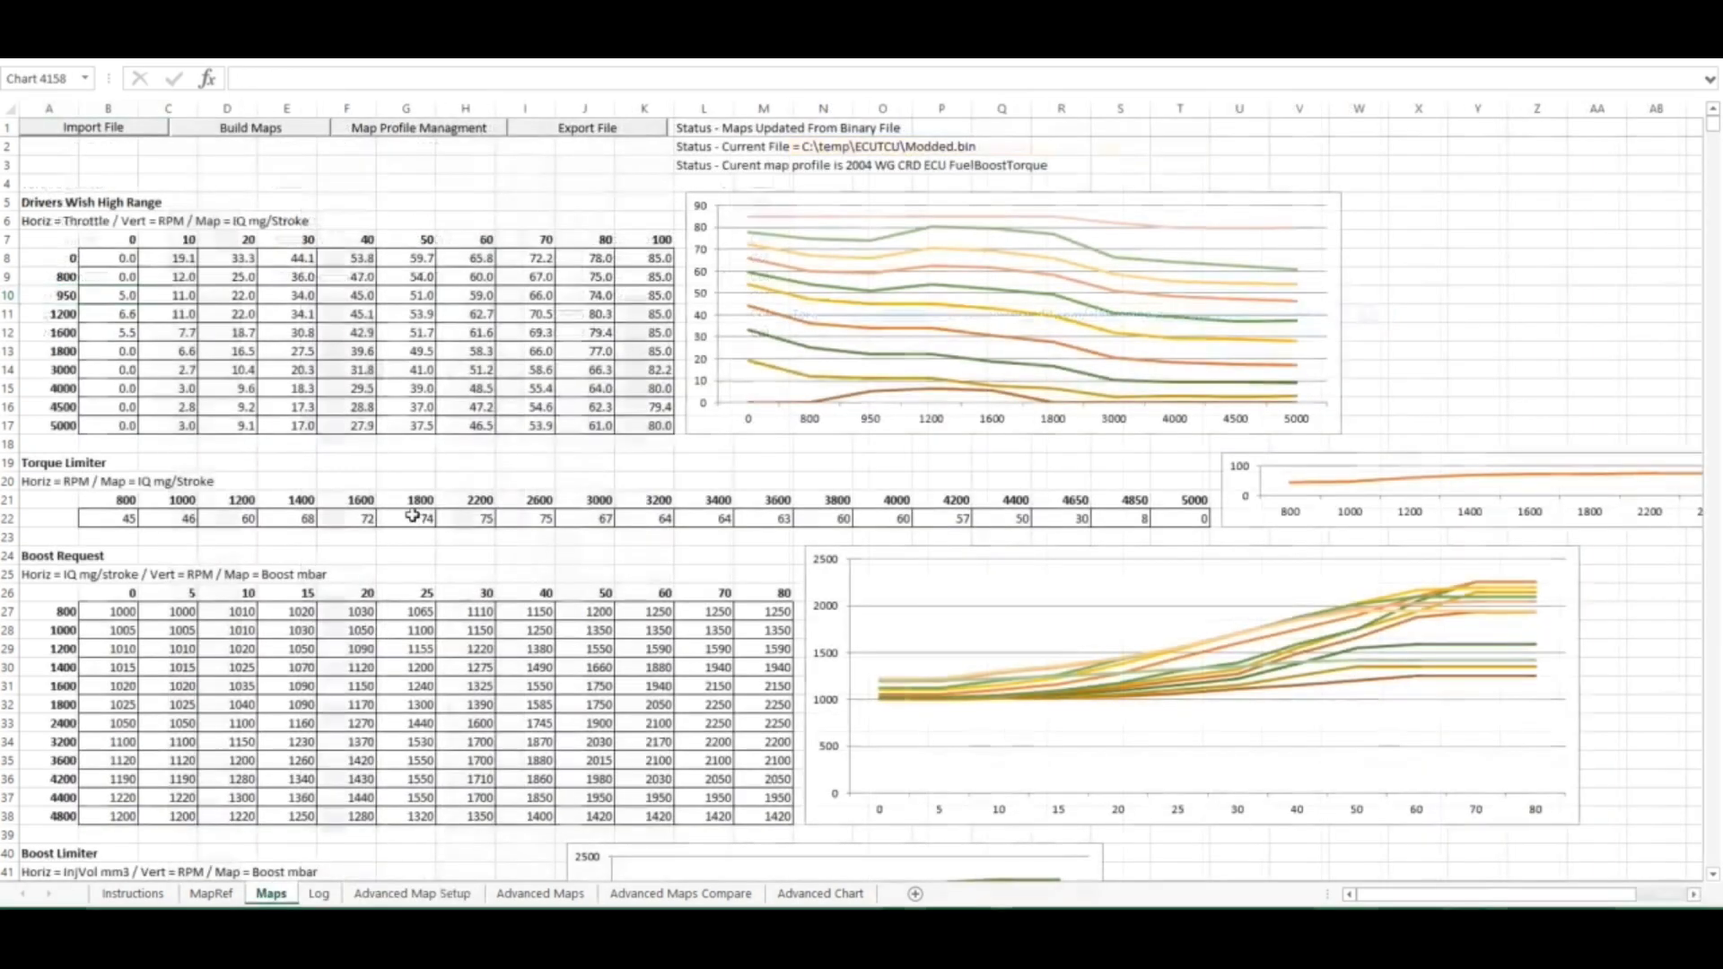
left_click(437, 135)
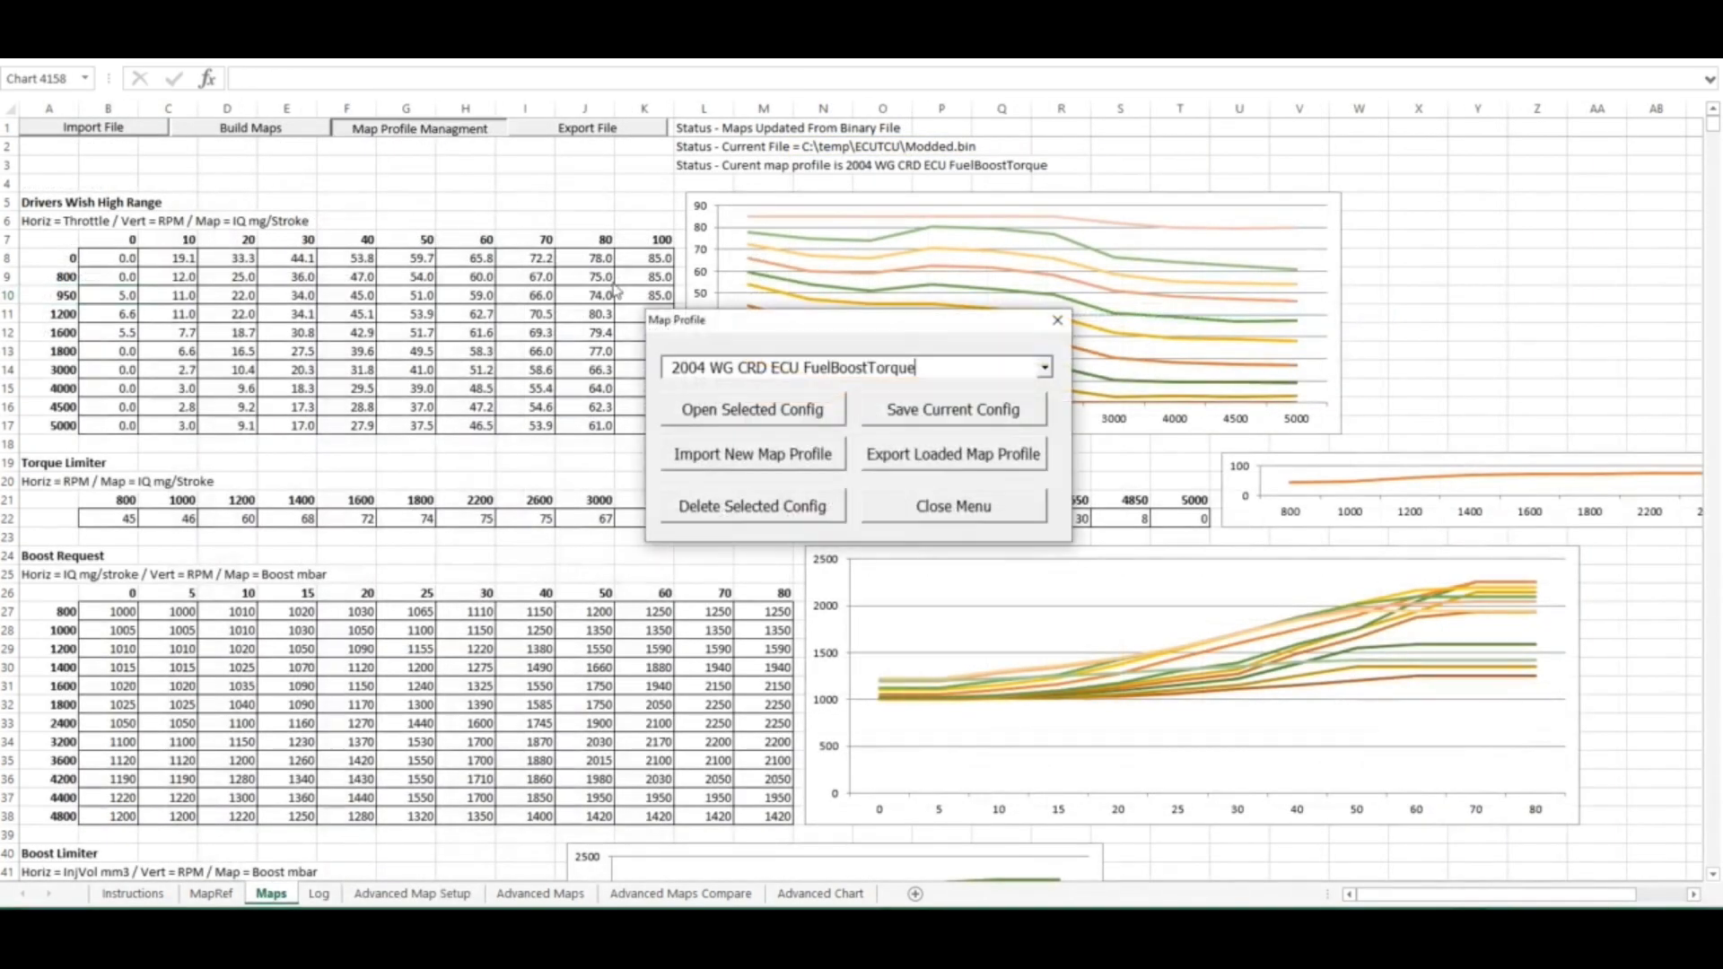
left_click(1045, 368)
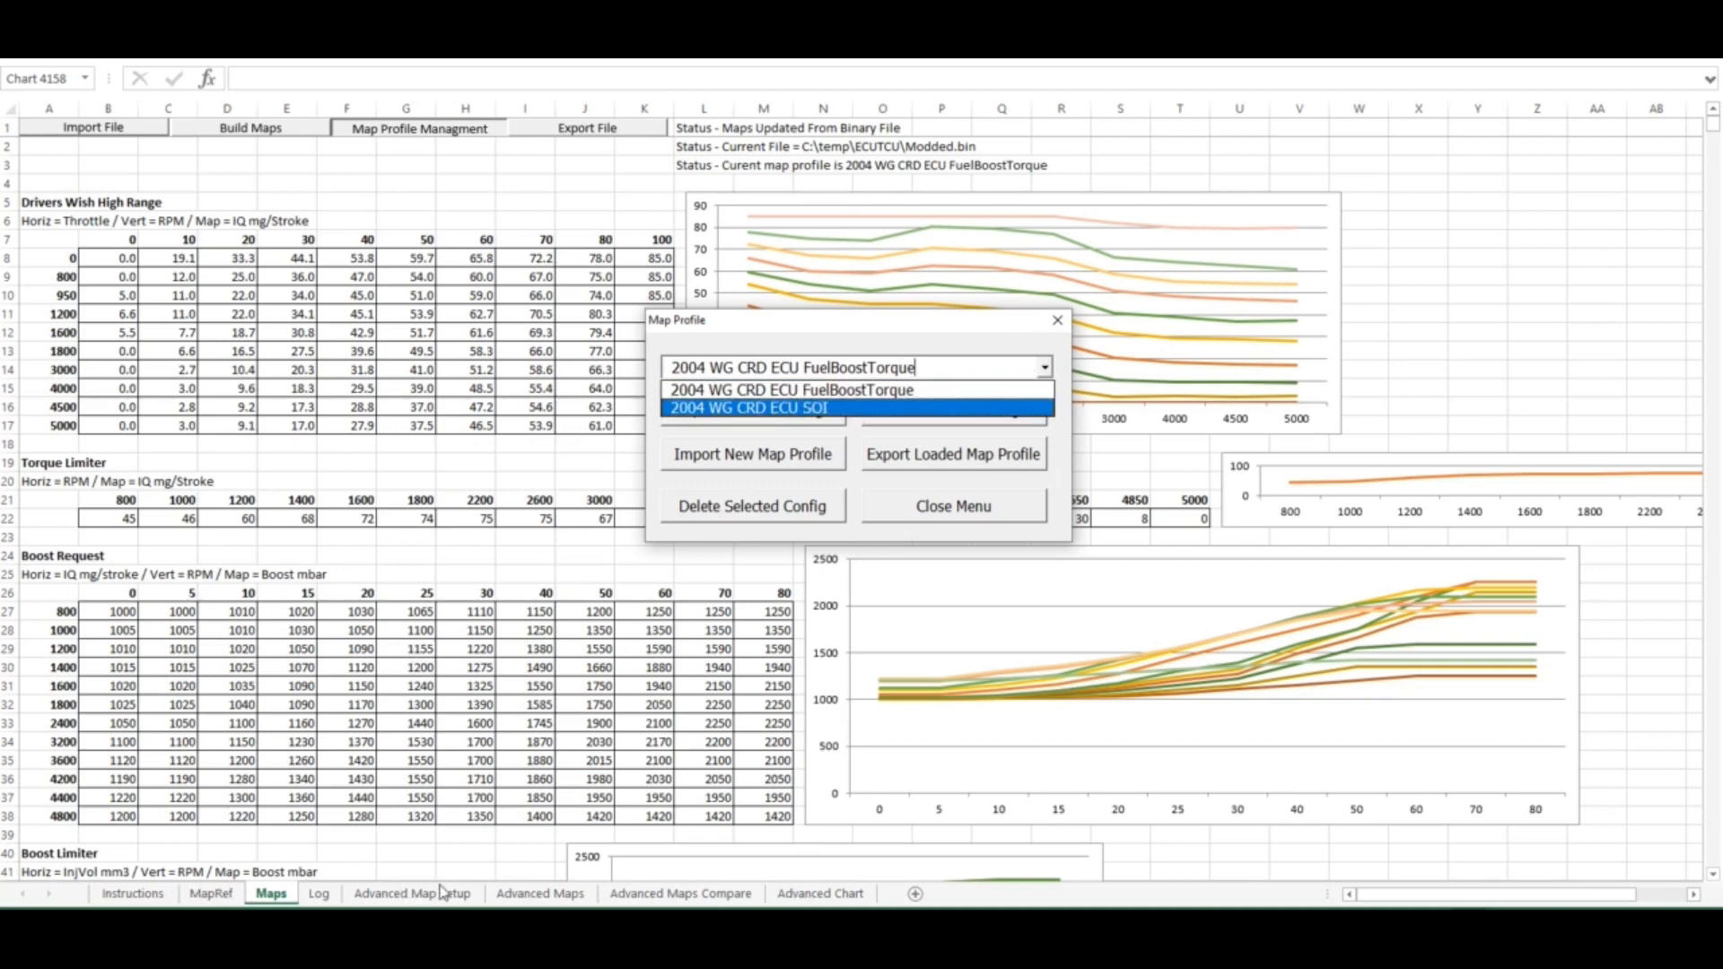
left_click(821, 408)
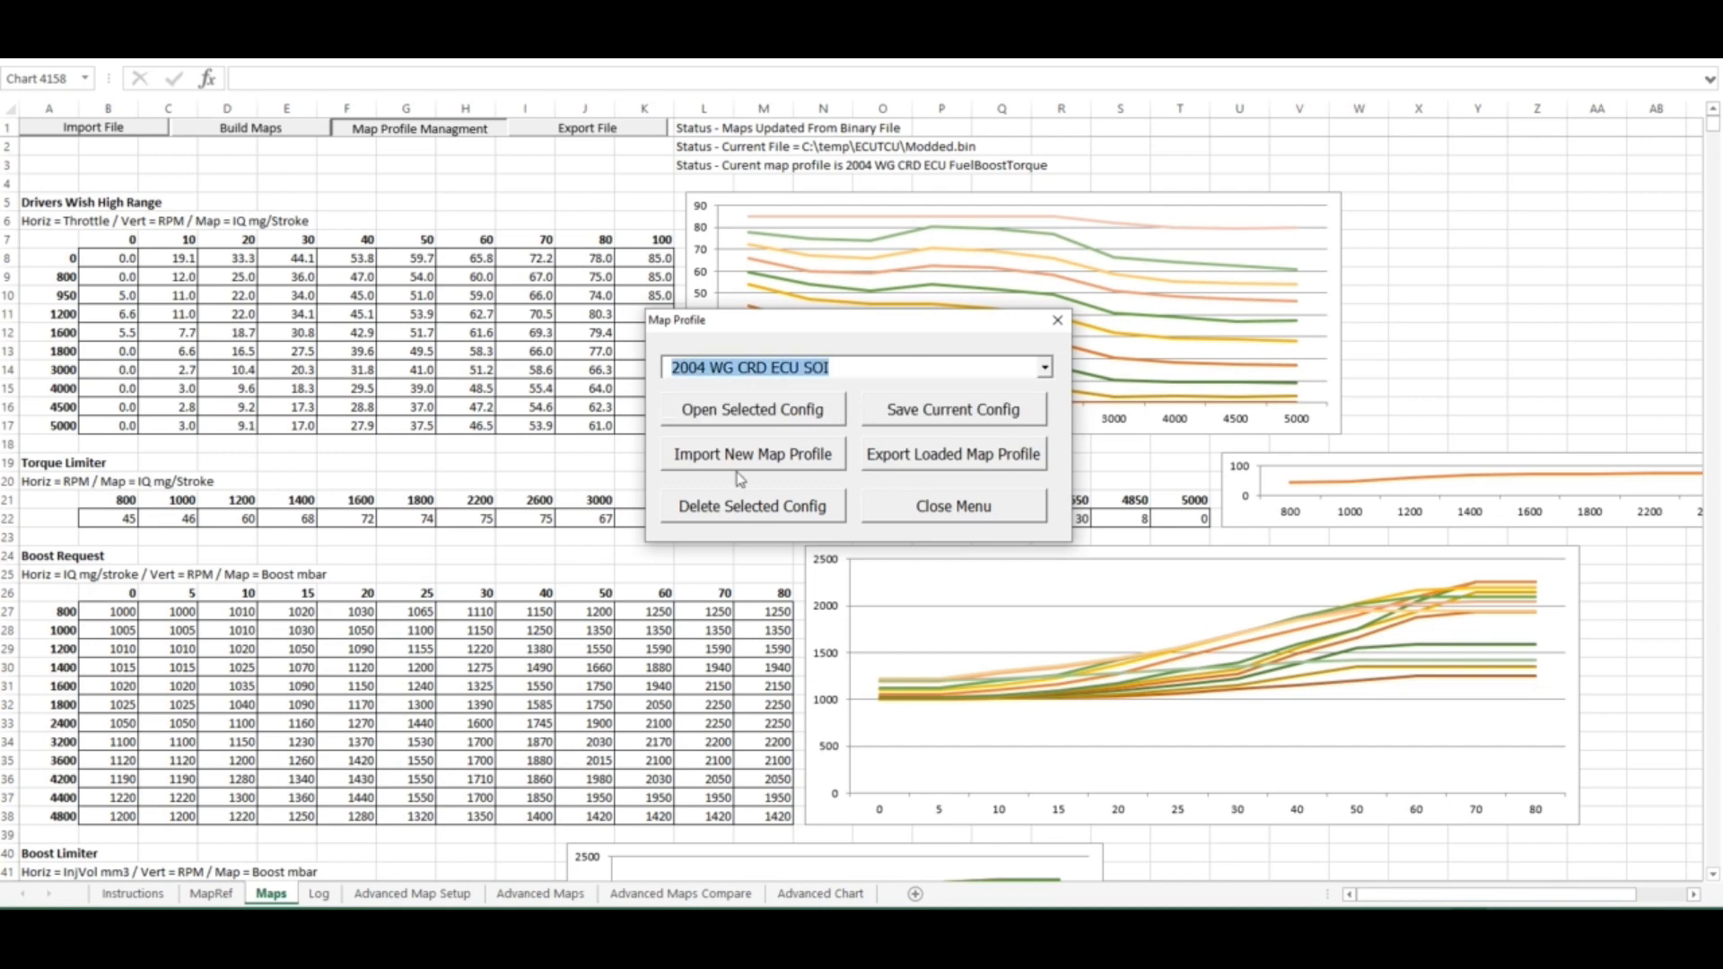
left_click(750, 411)
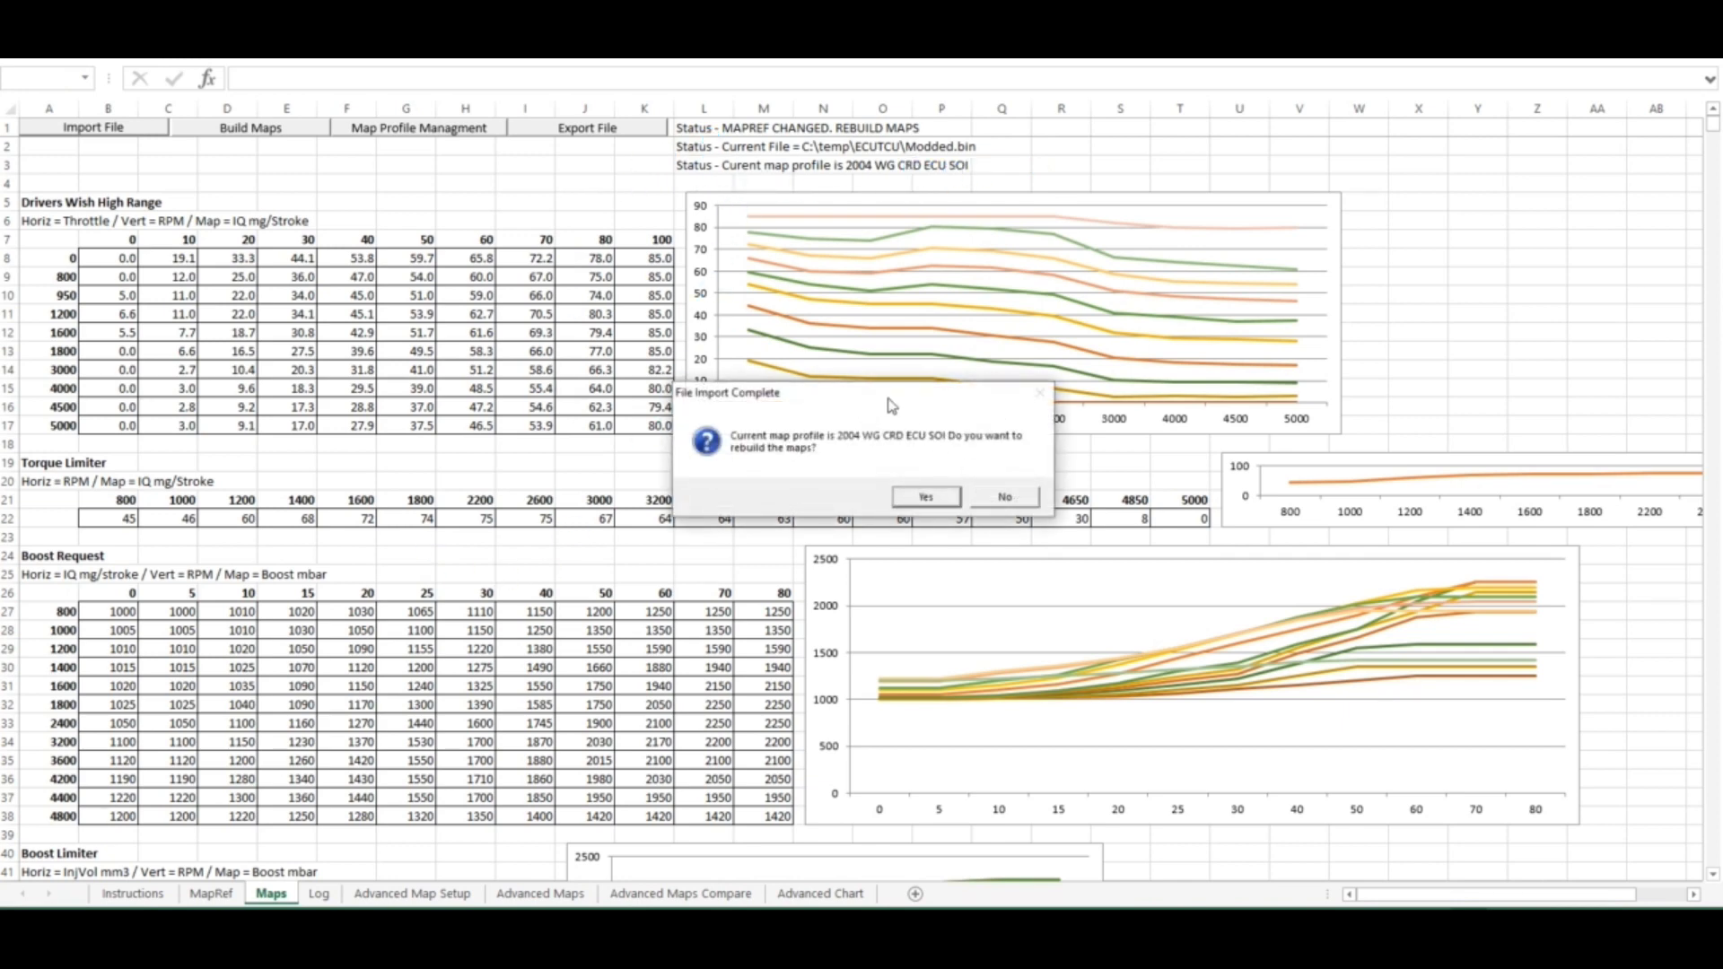
left_click(926, 498)
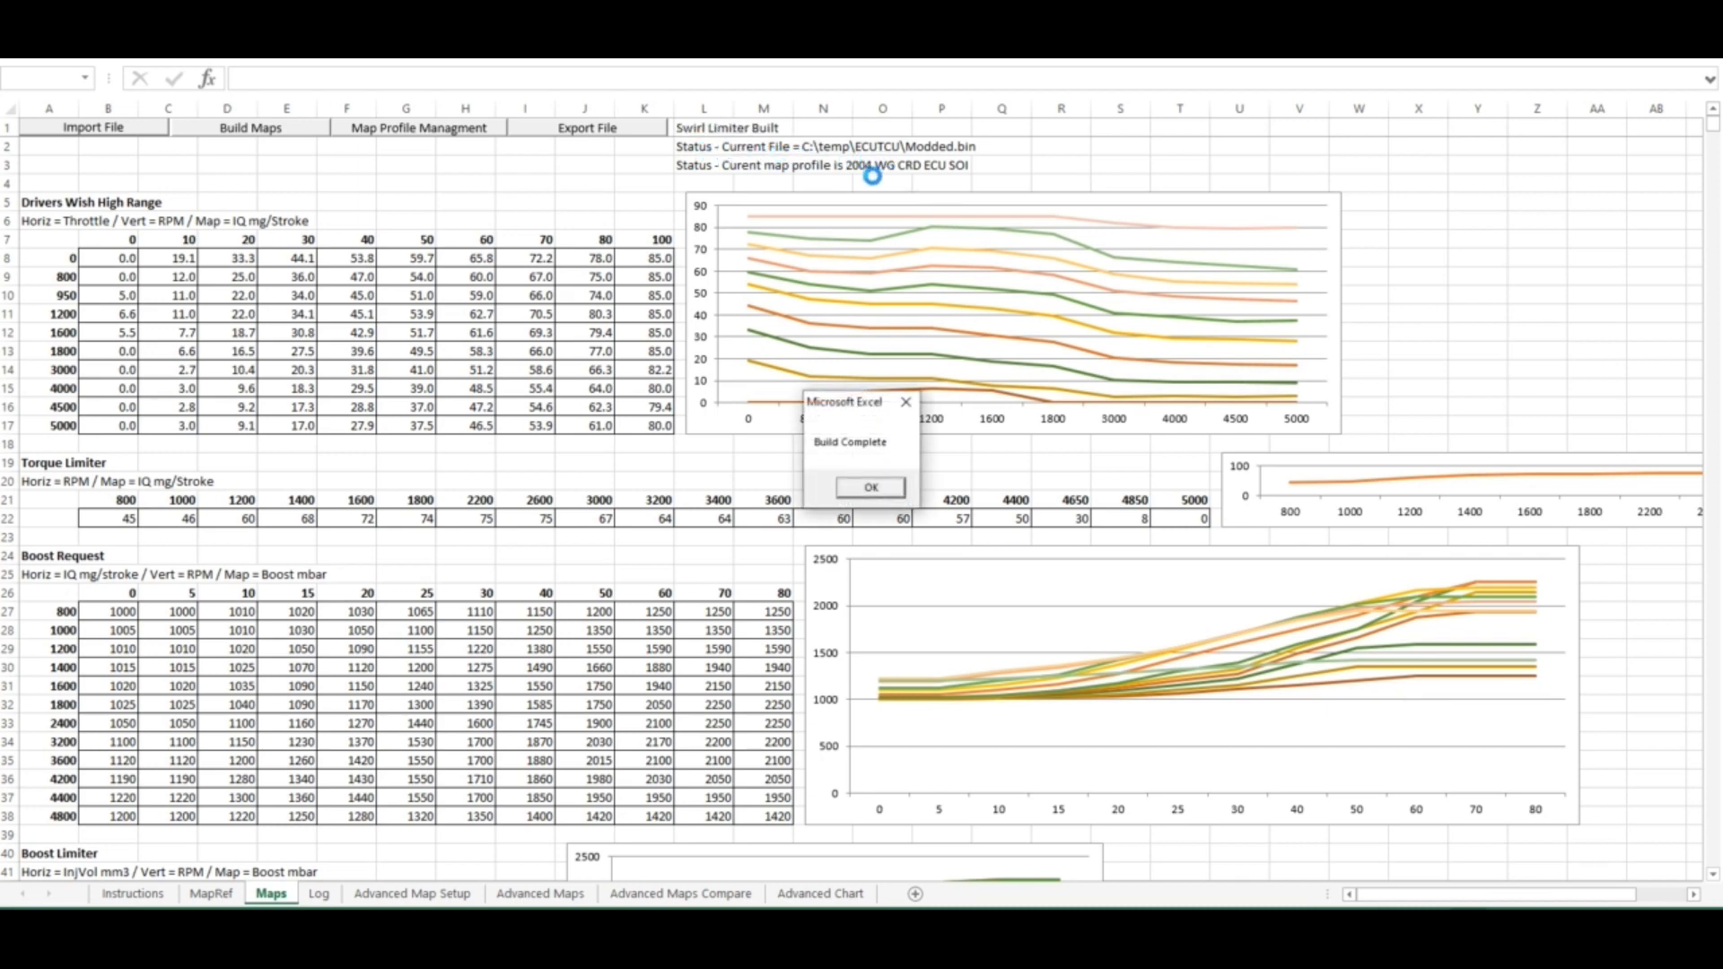
left_click(875, 489)
Inspect the output formulas for Duration Deg, SOI Inverted and EOI on the Advanced Map Setup sheet
left_click(411, 894)
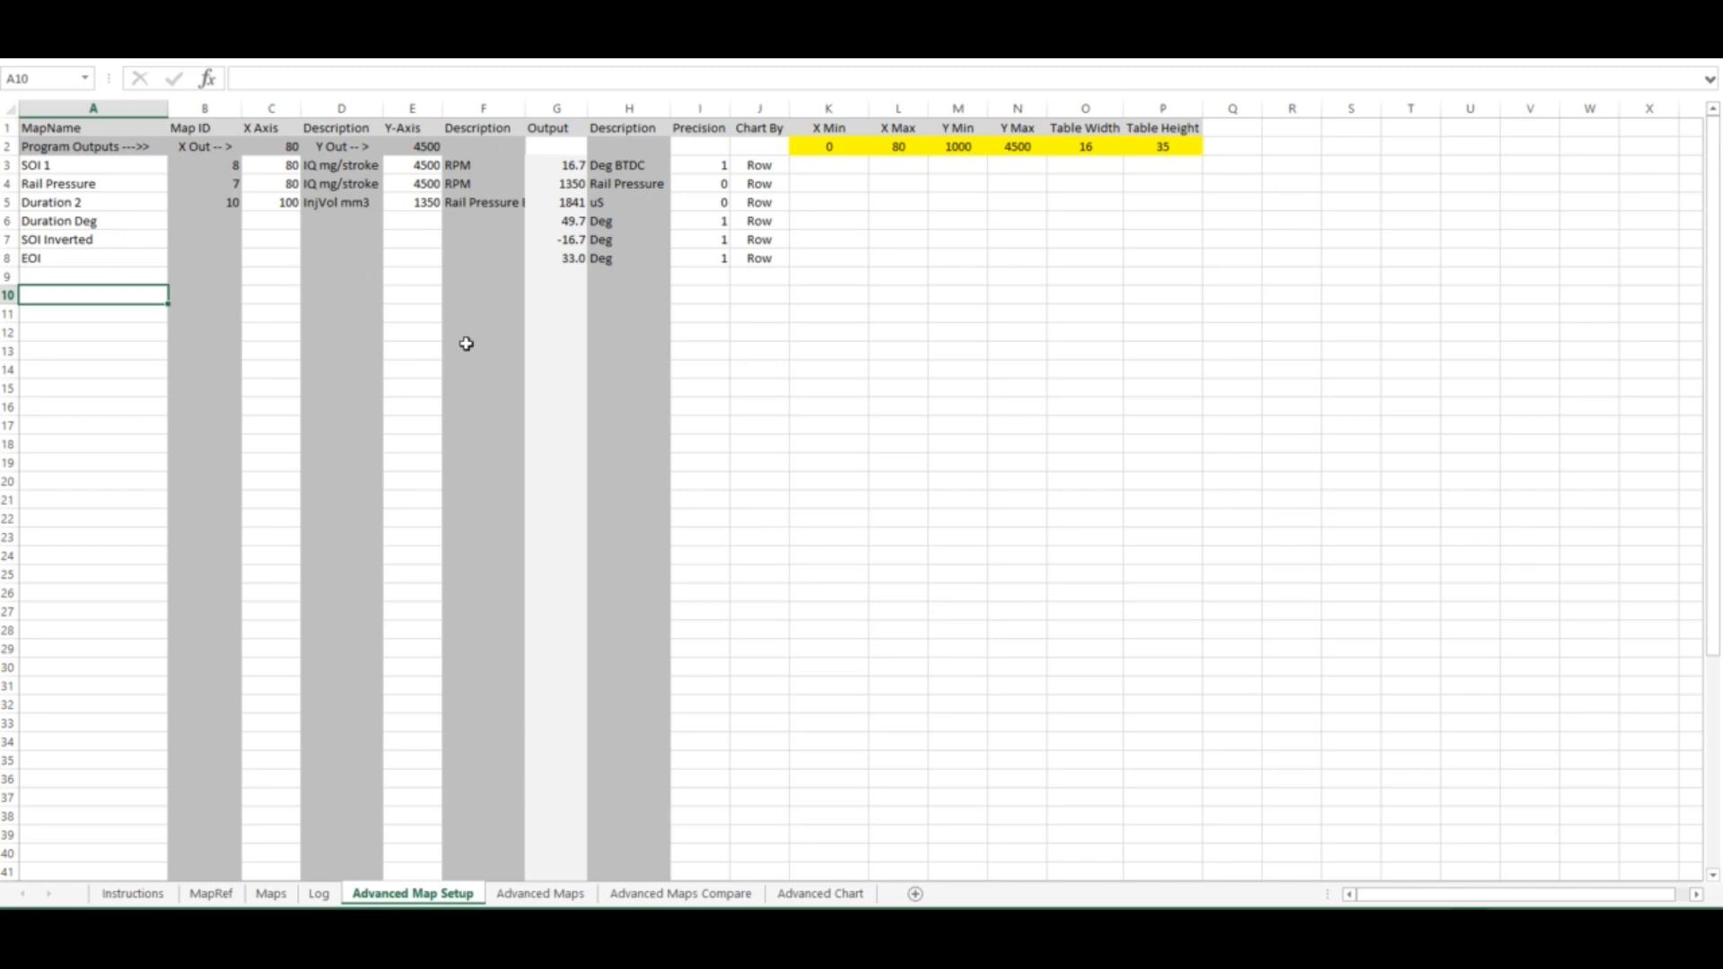
left_click(552, 224)
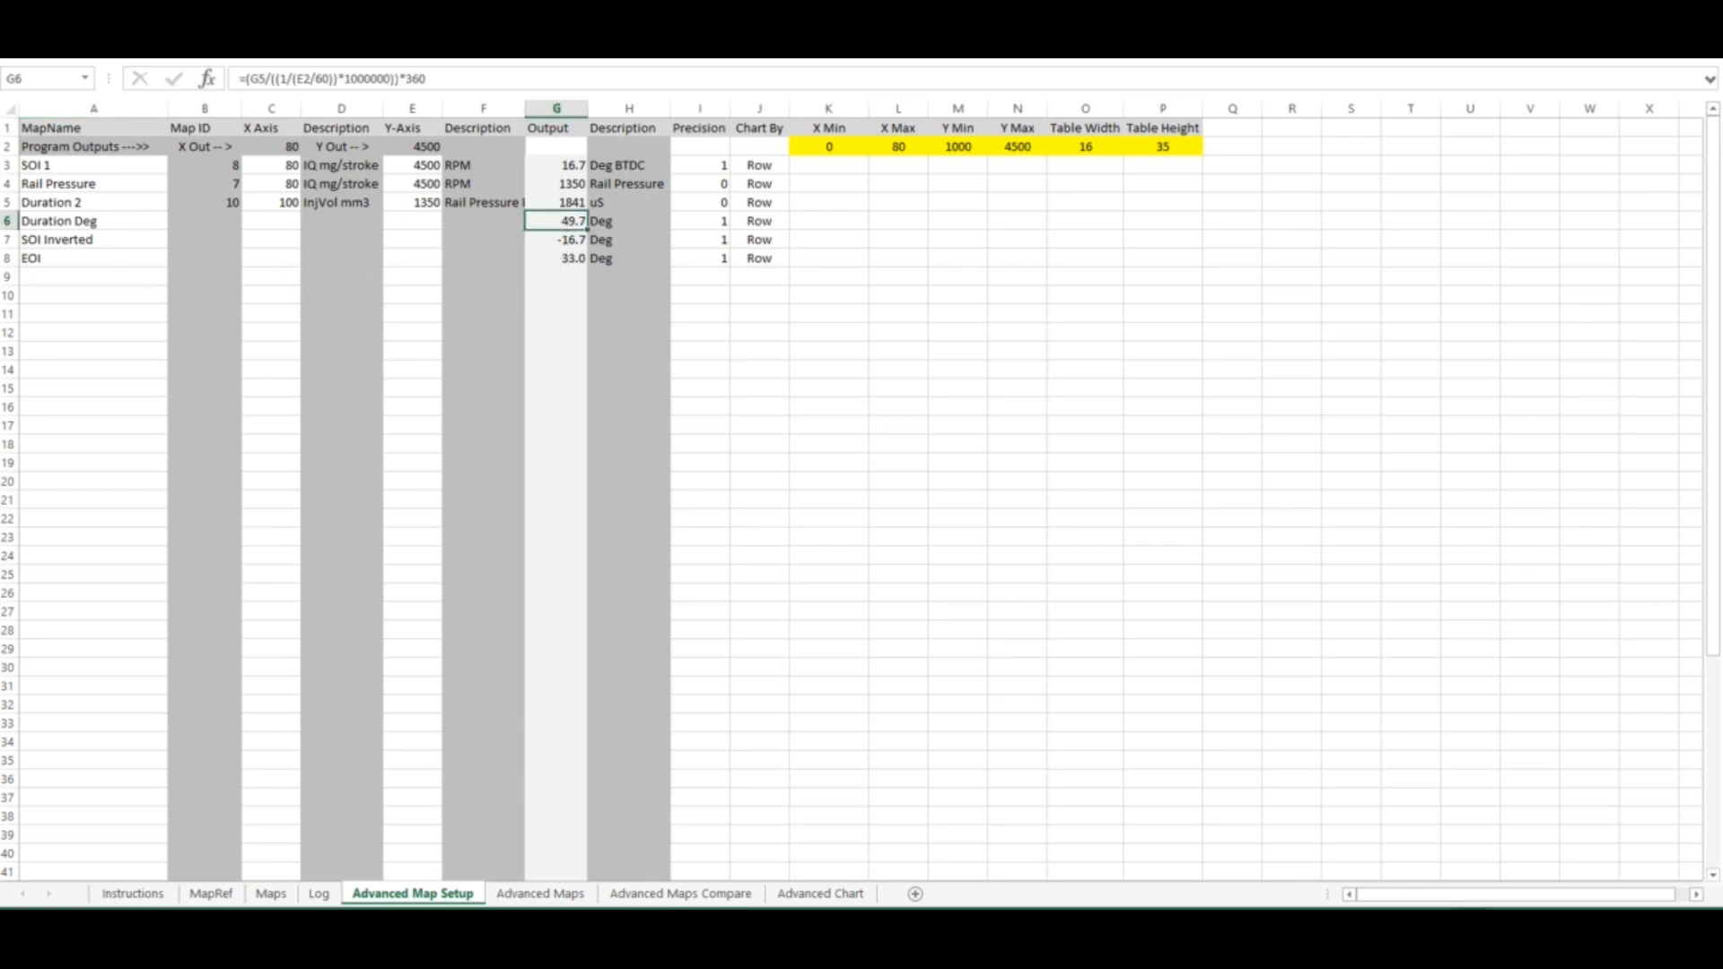
left_click(587, 77)
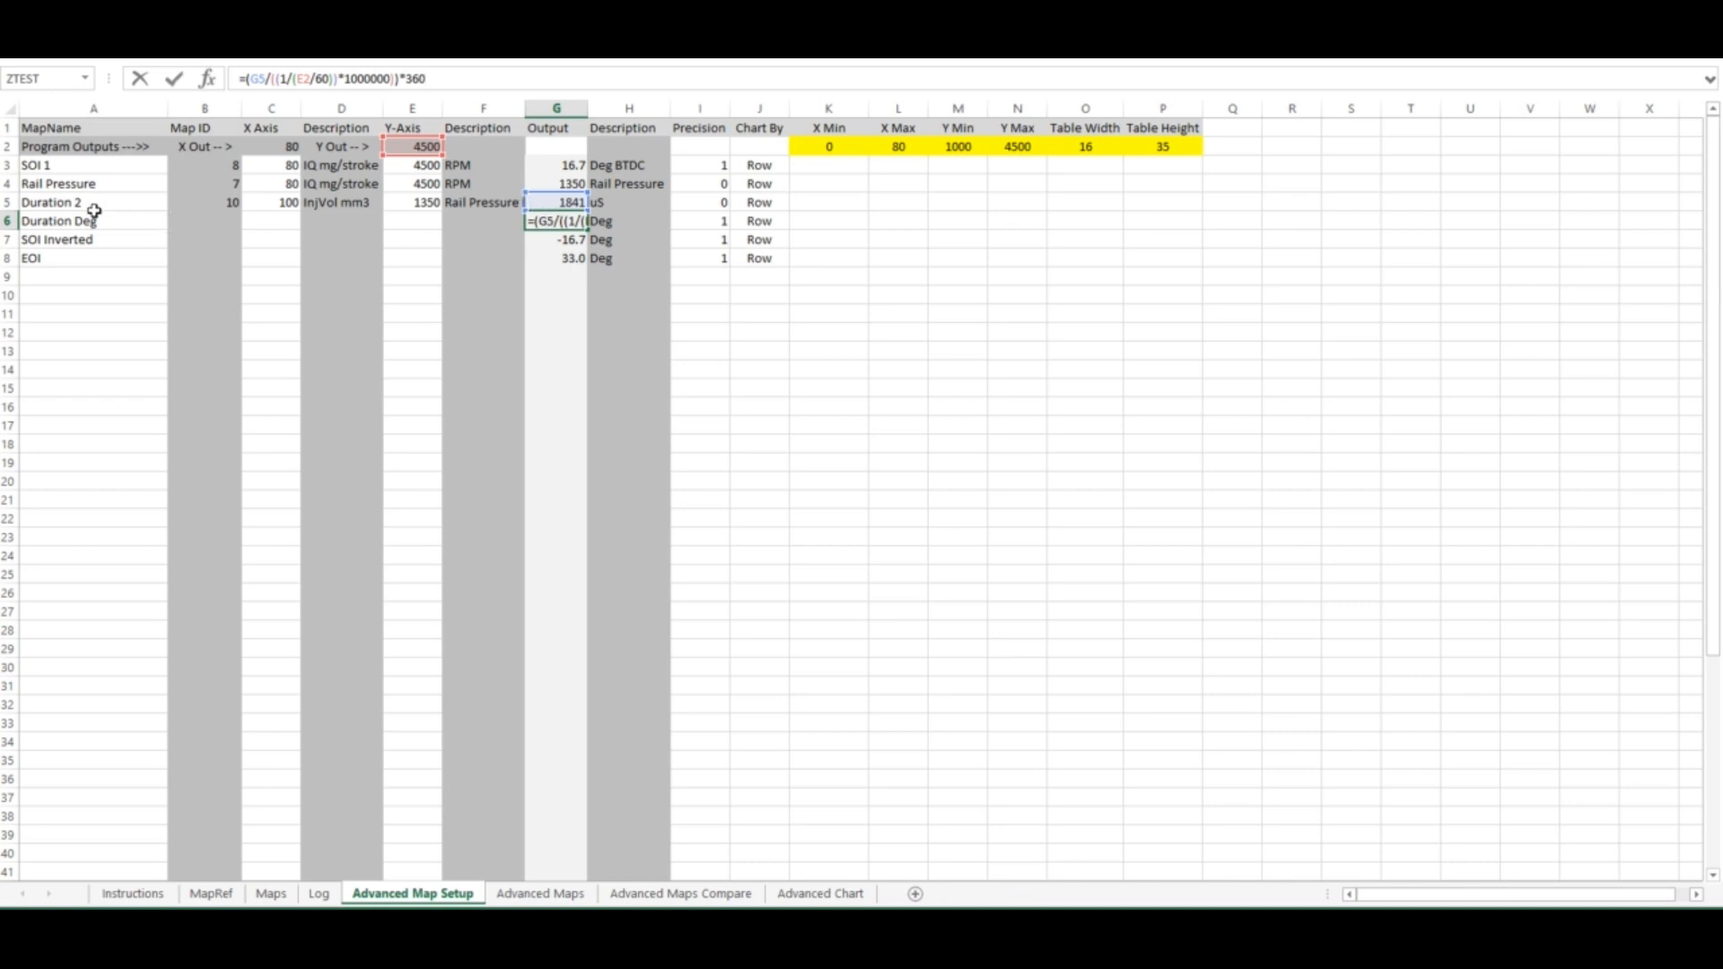
left_click(172, 80)
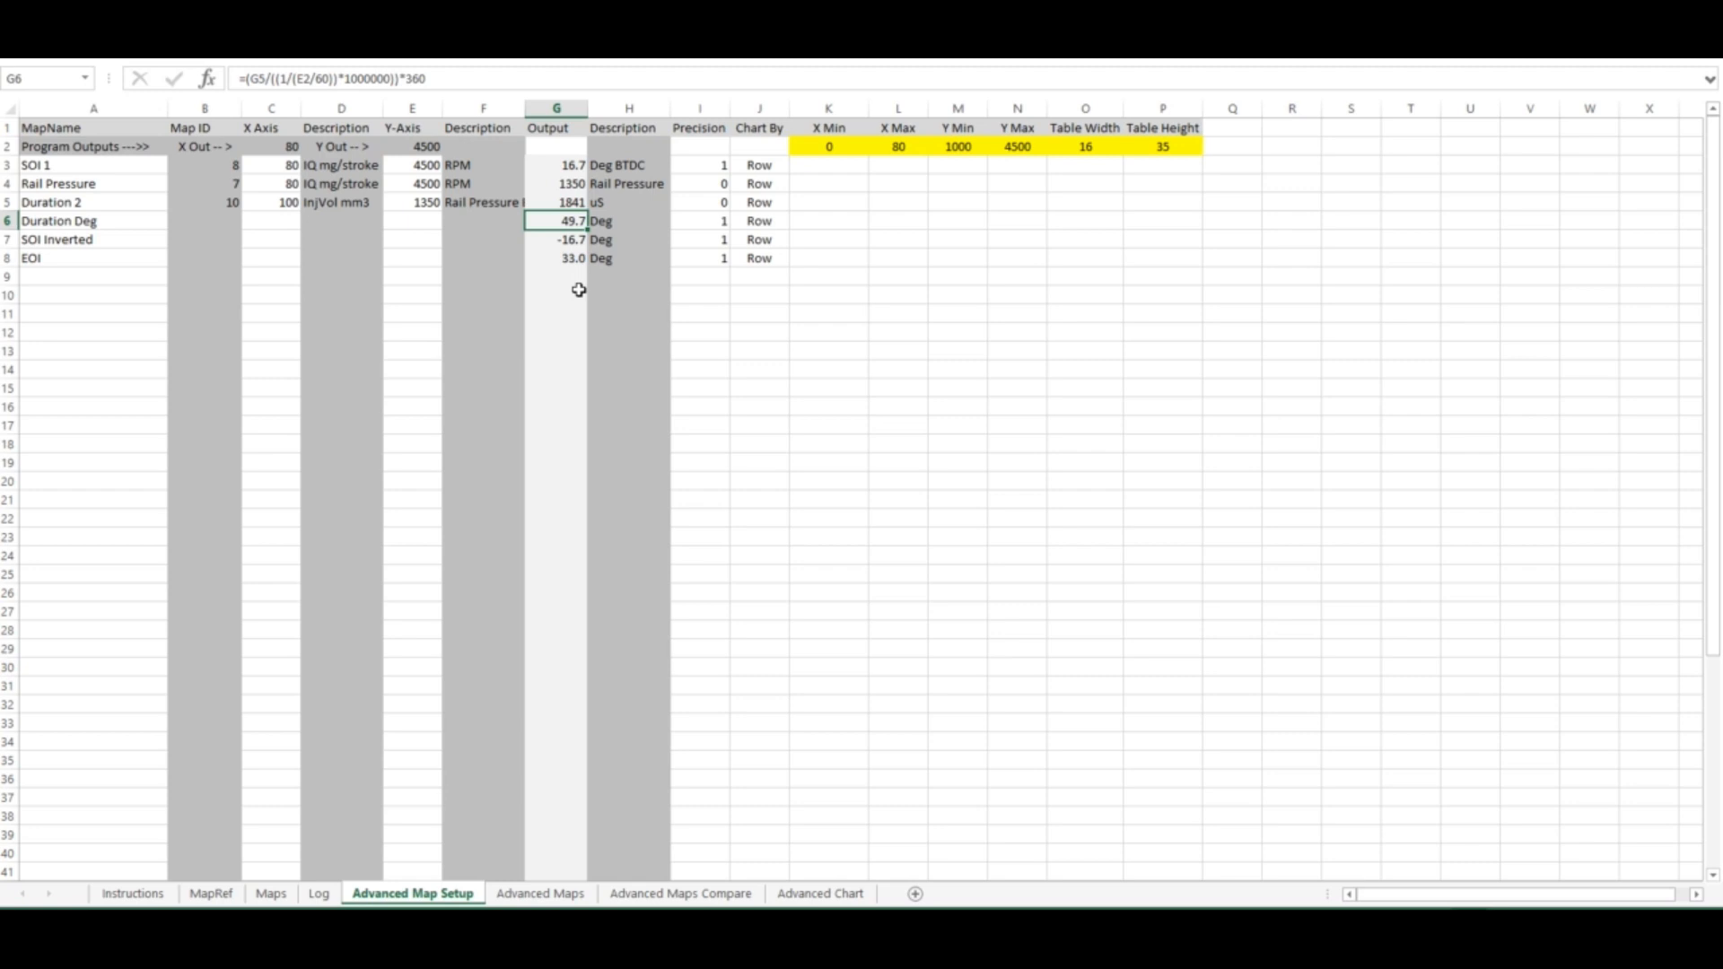
left_click(577, 240)
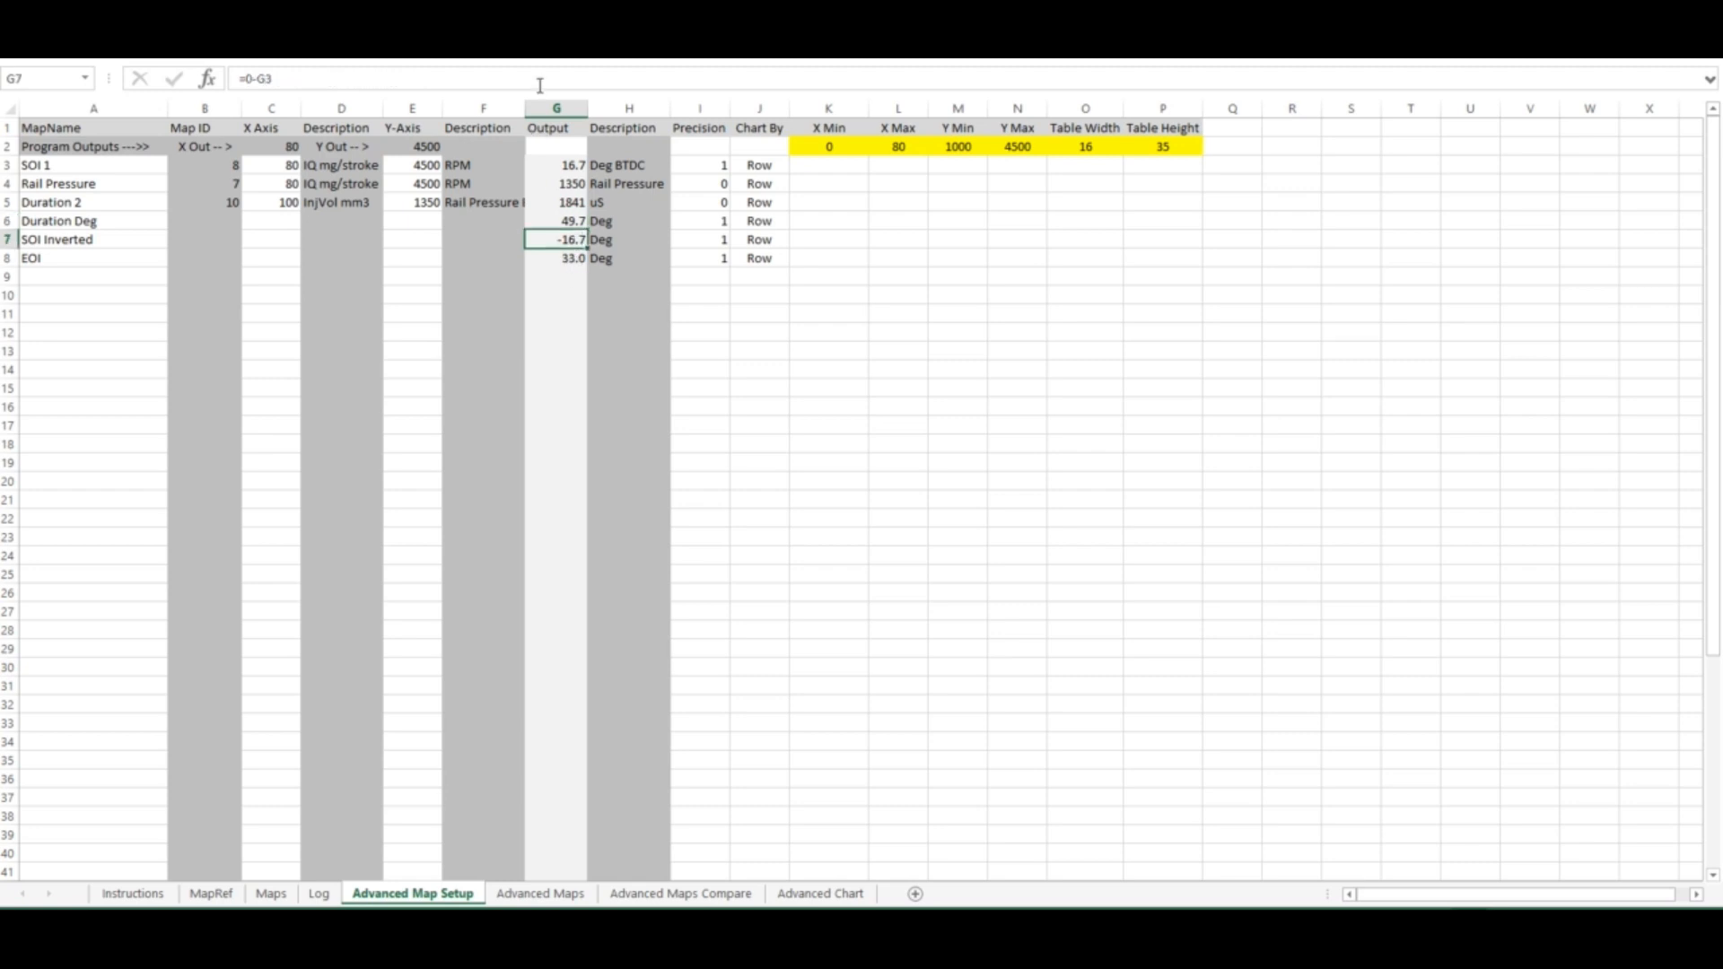
left_click(543, 261)
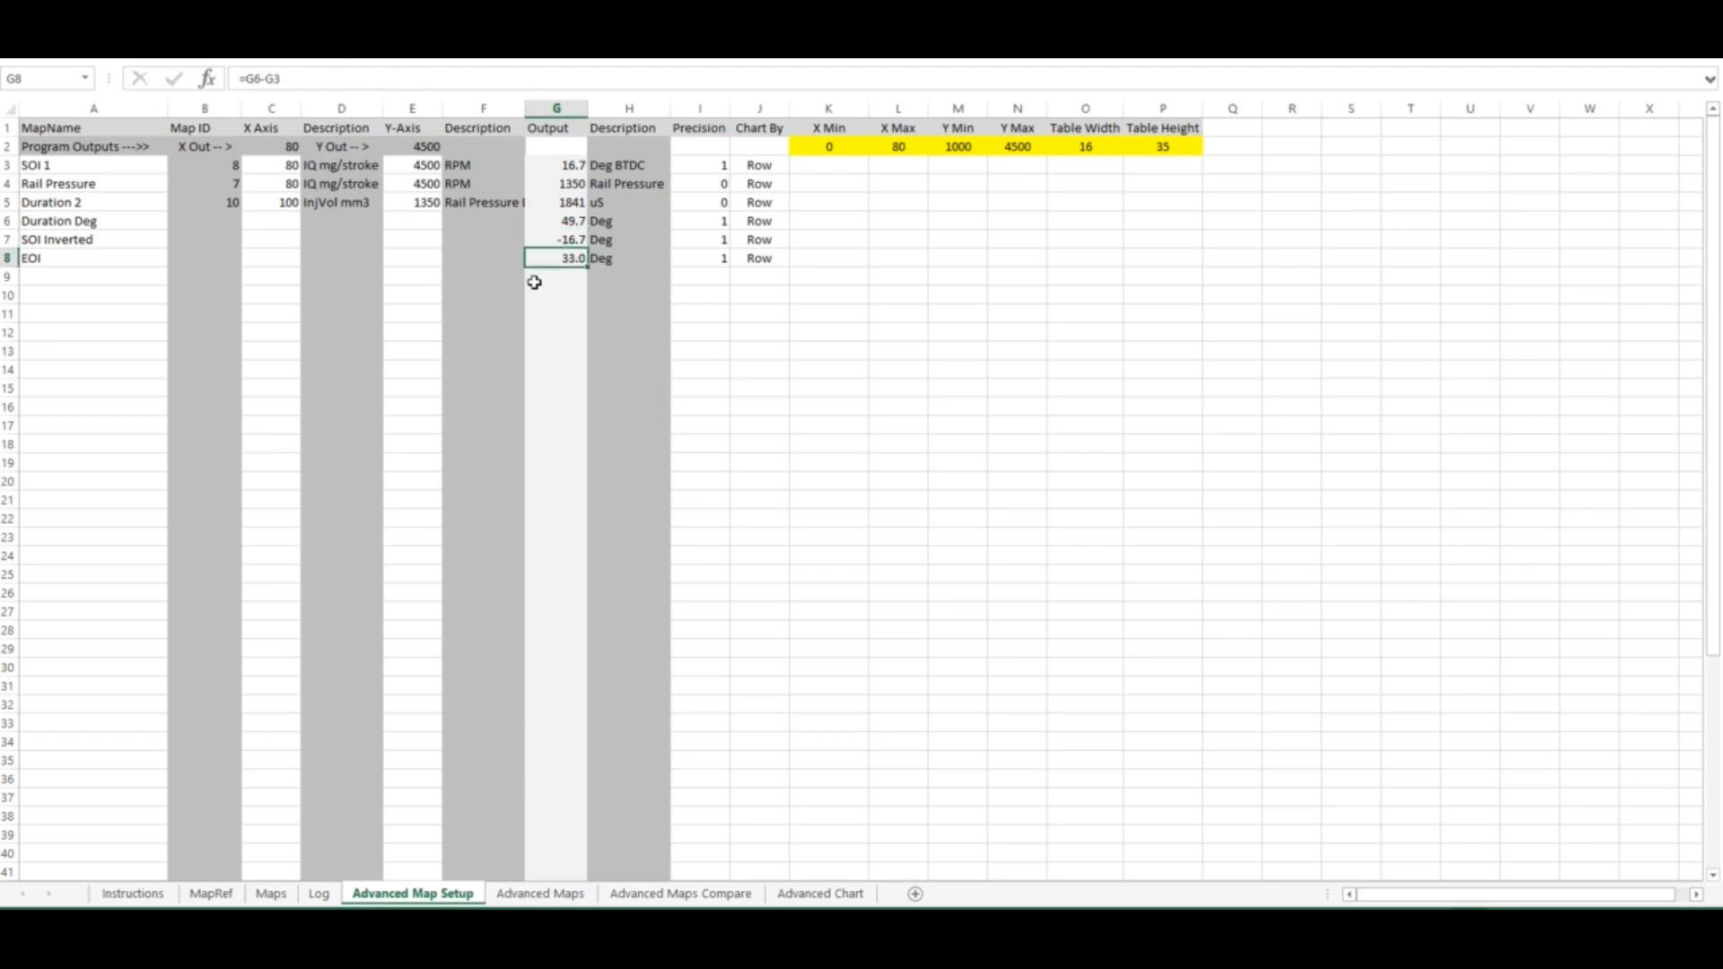
left_click(415, 88)
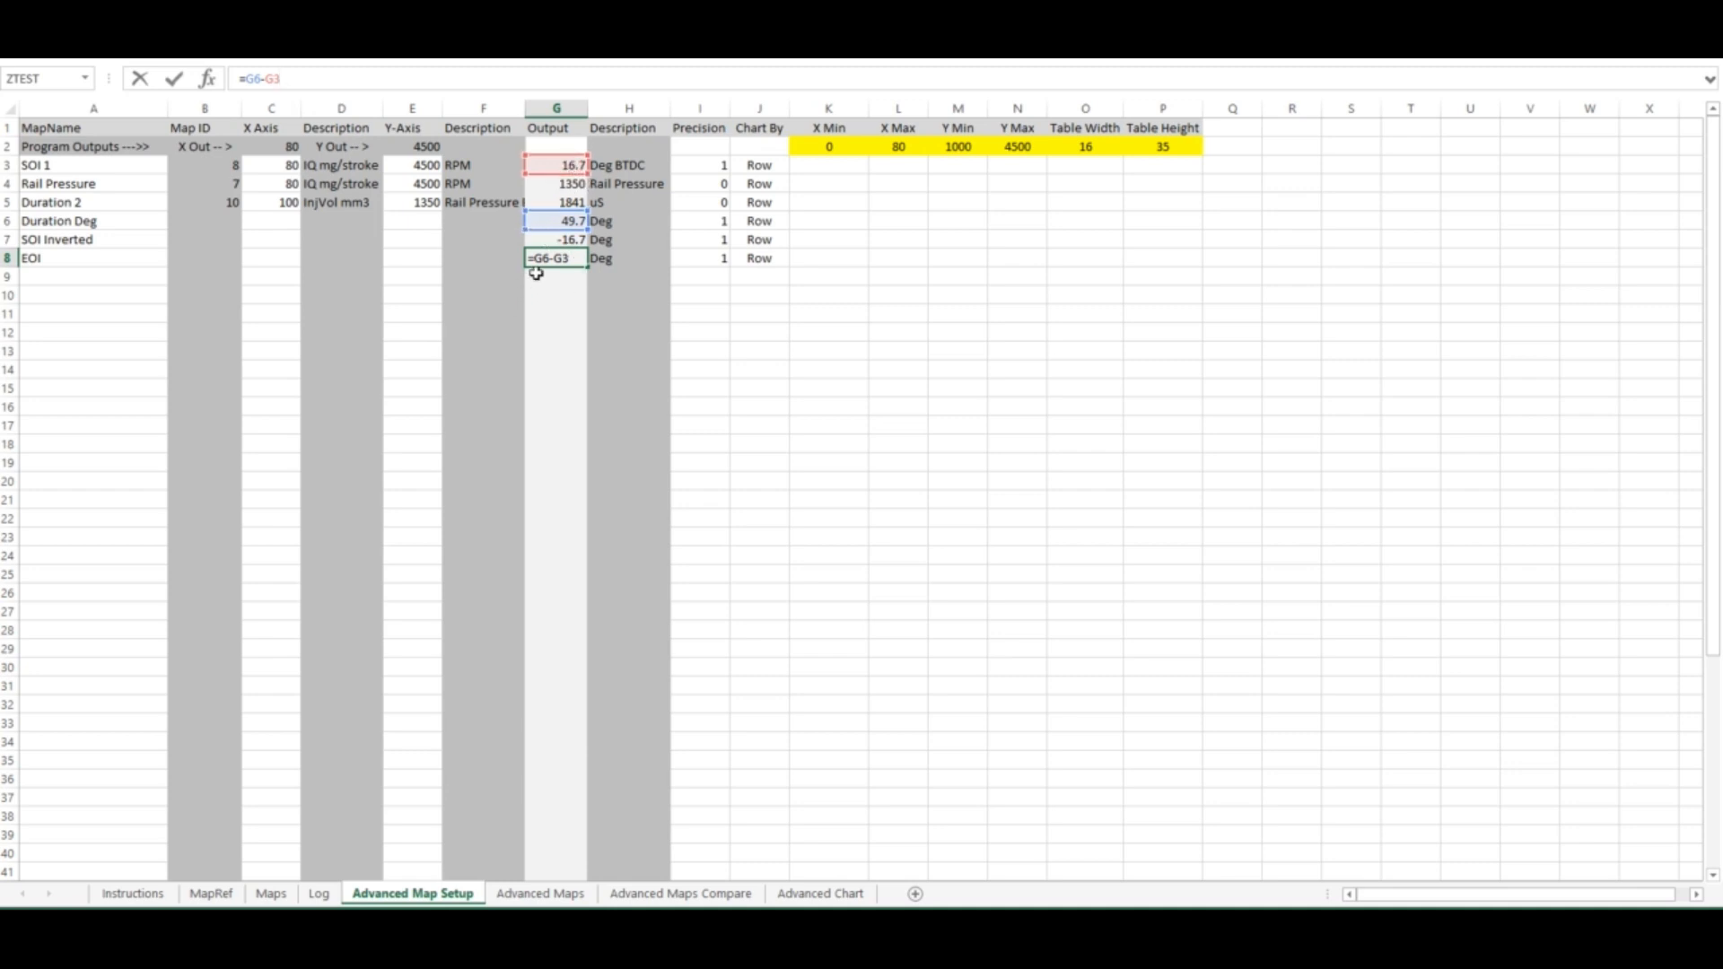
left_click(141, 77)
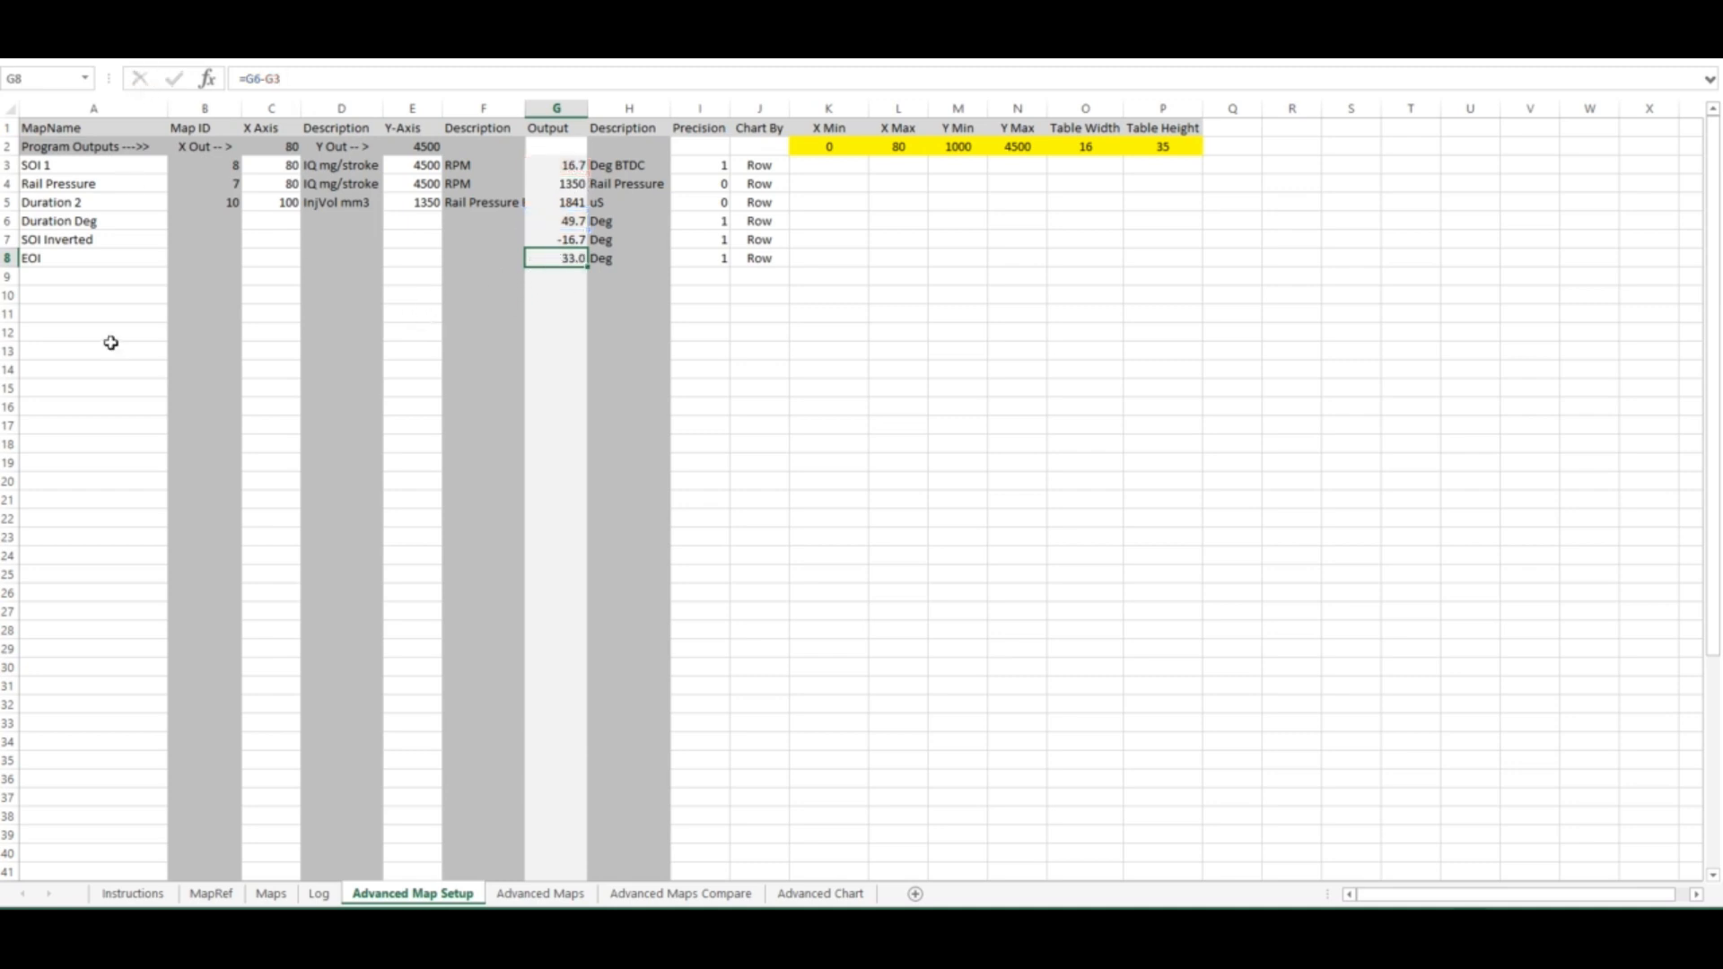
Add a Torque Limiter map row using Y Axis Input and charting by Row
left_click(122, 278)
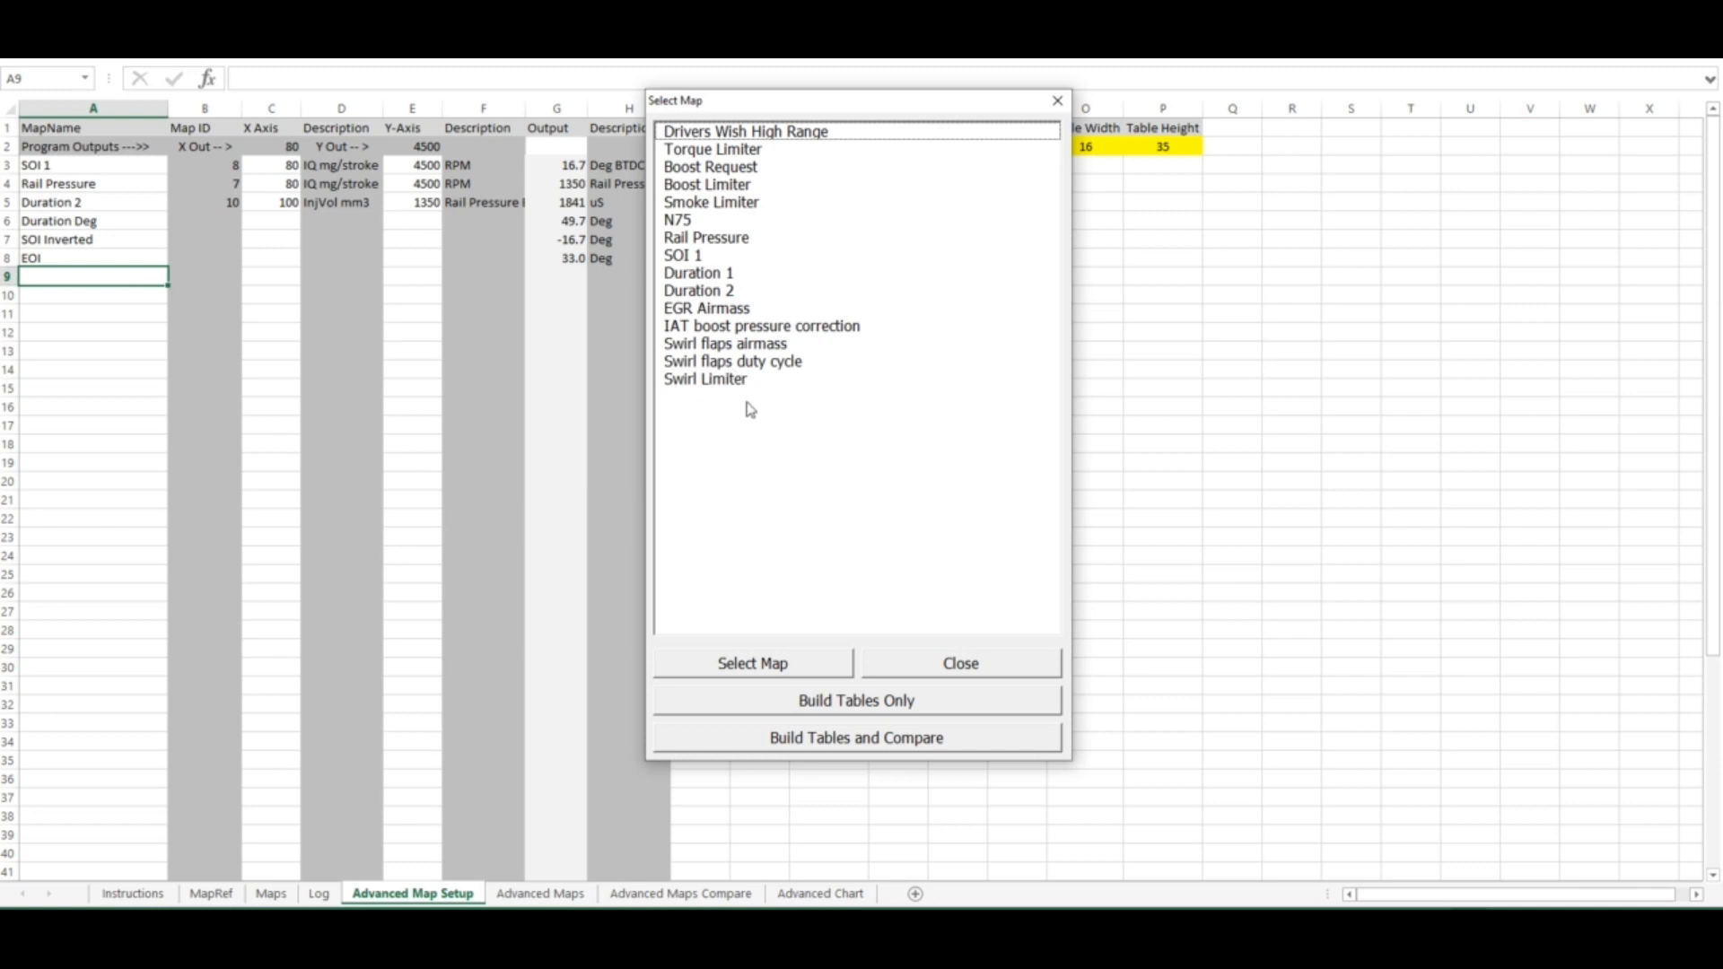
double_click(729, 151)
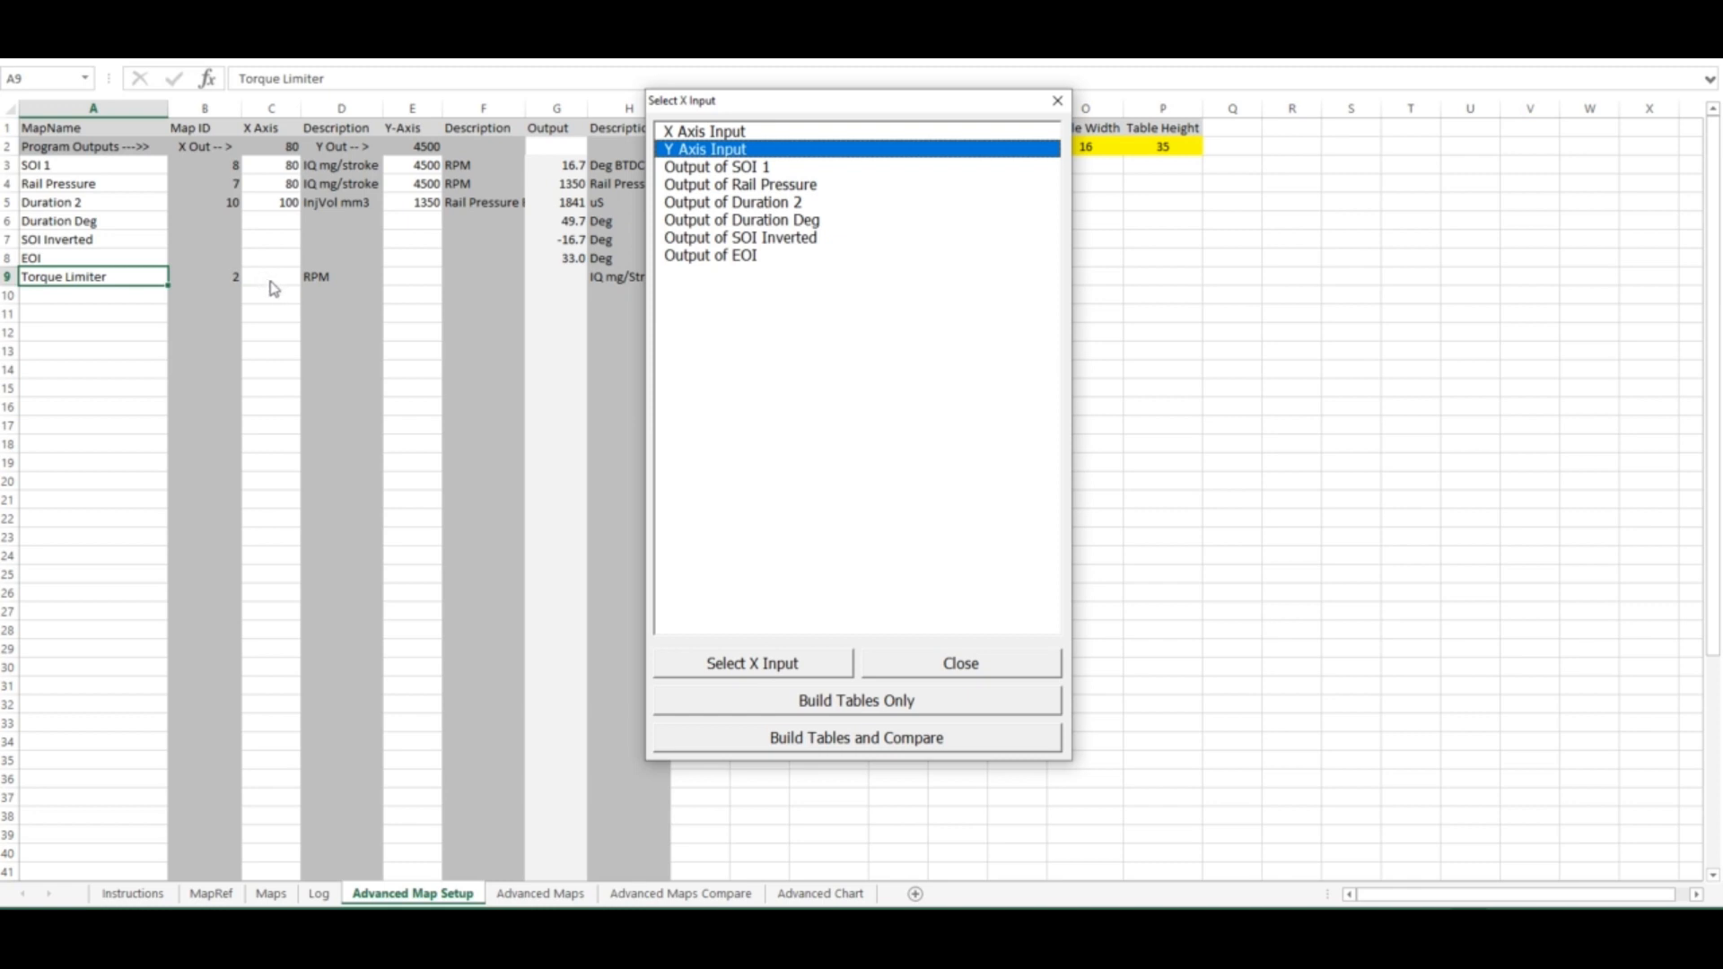
double_click(677, 151)
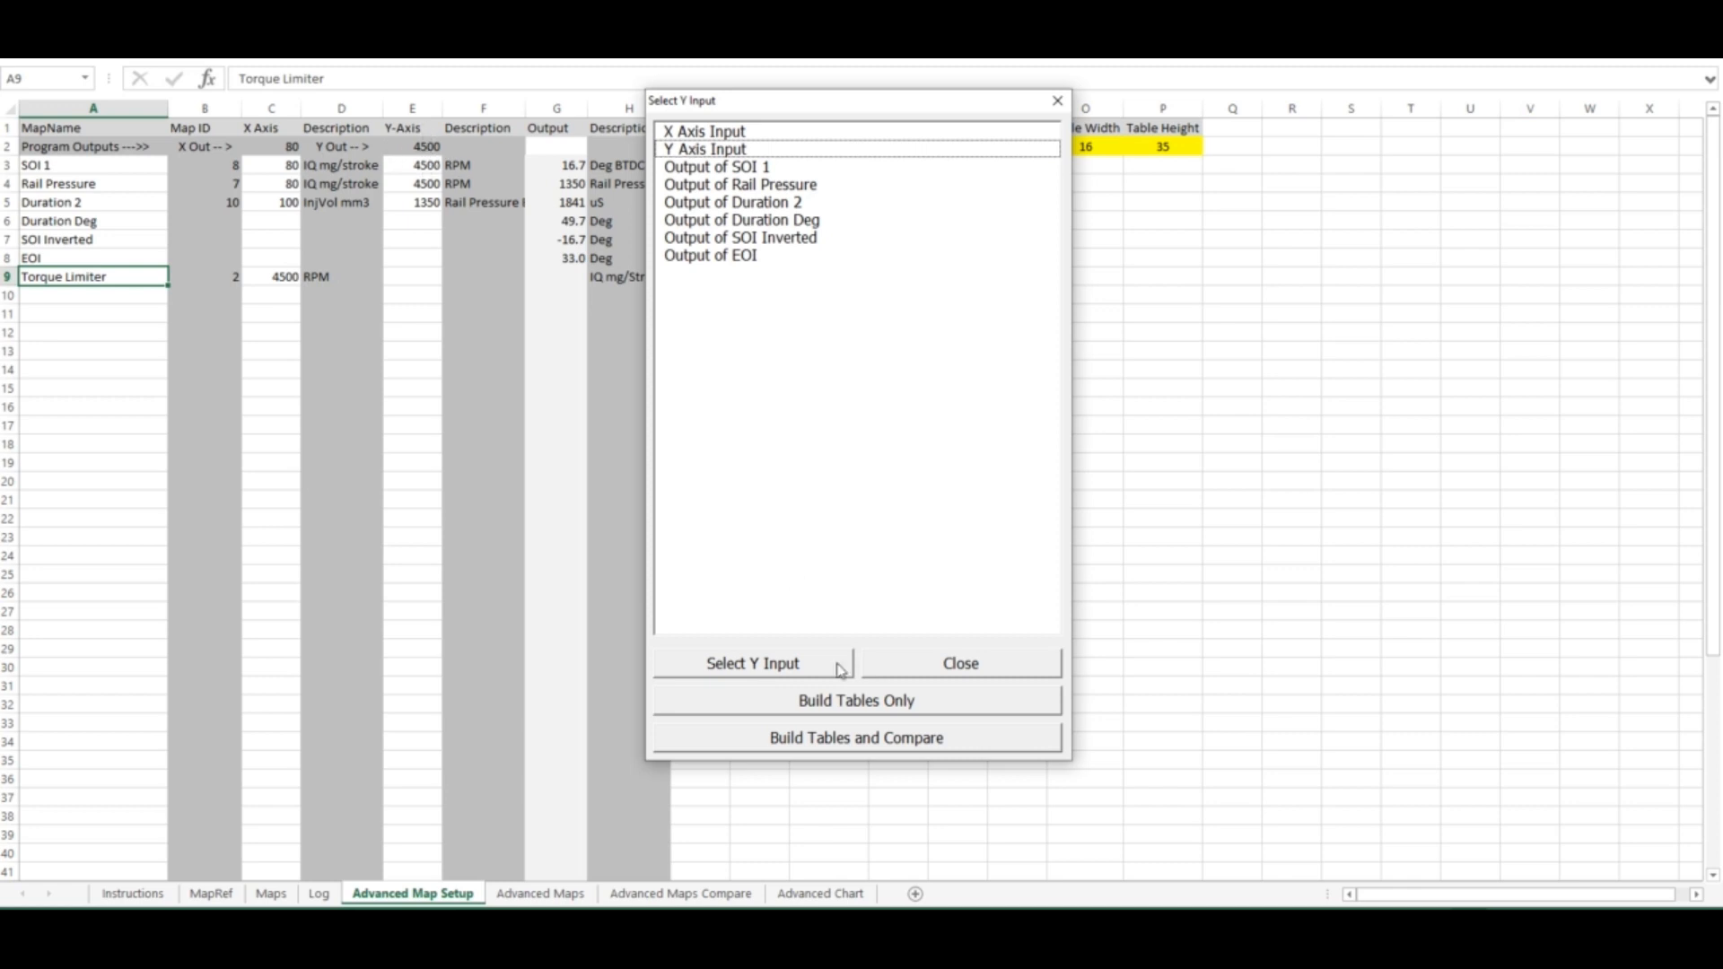
left_click(763, 666)
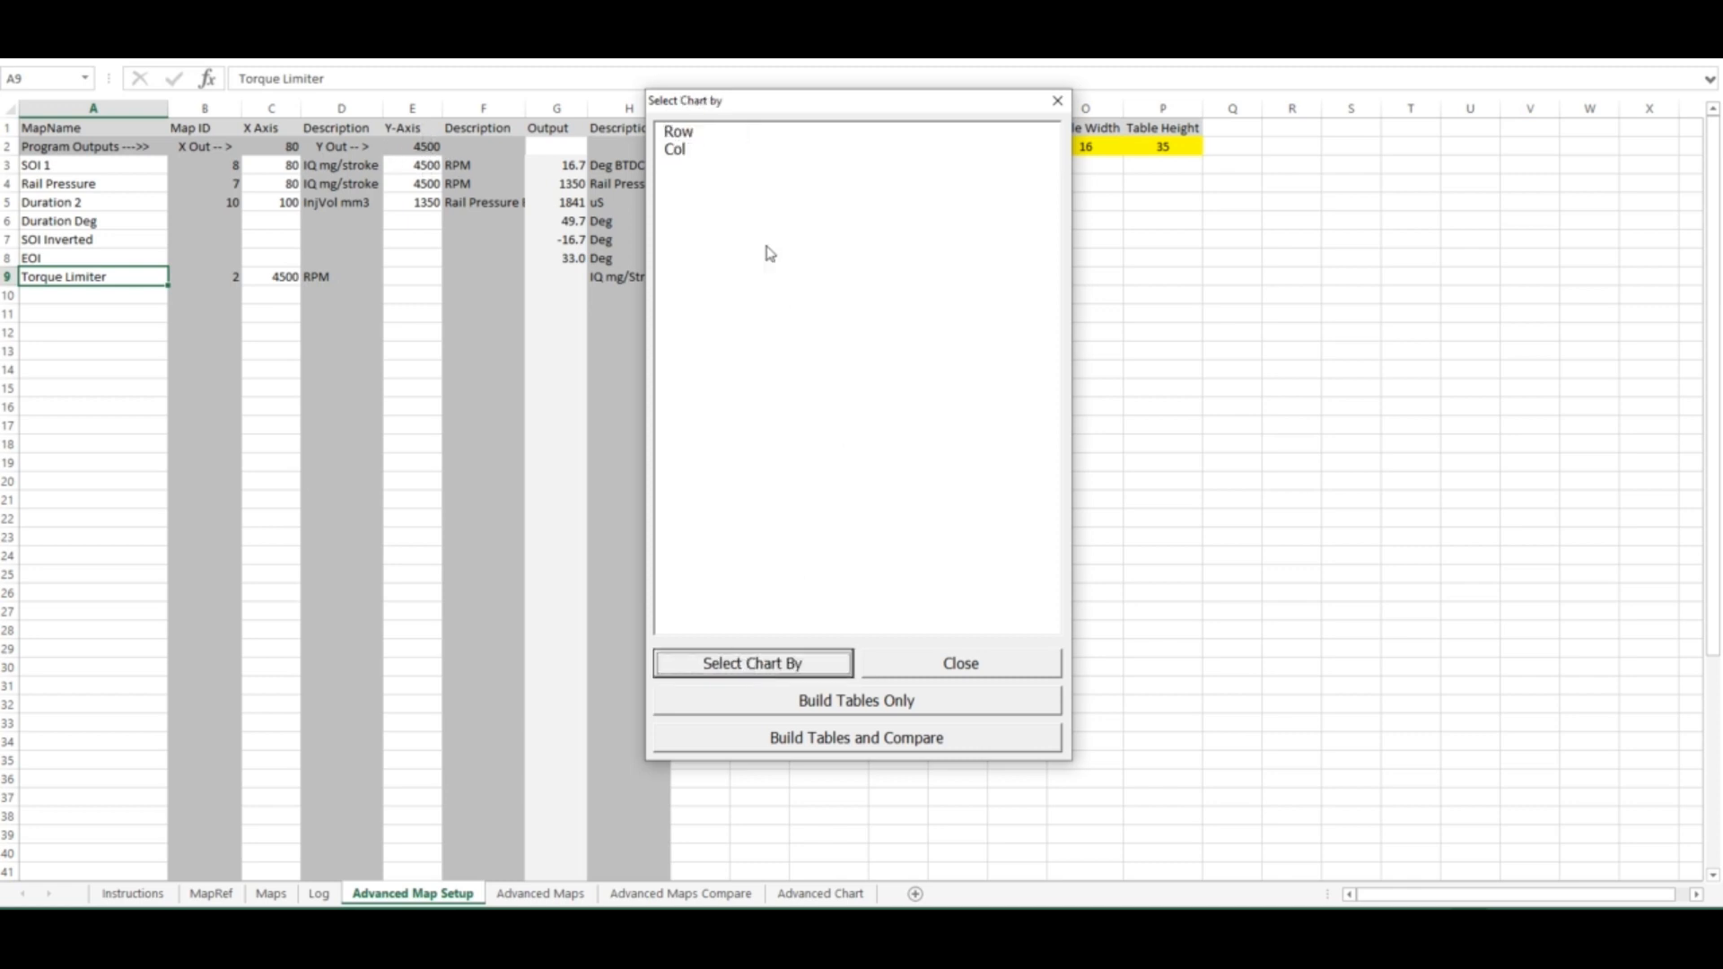
double_click(682, 134)
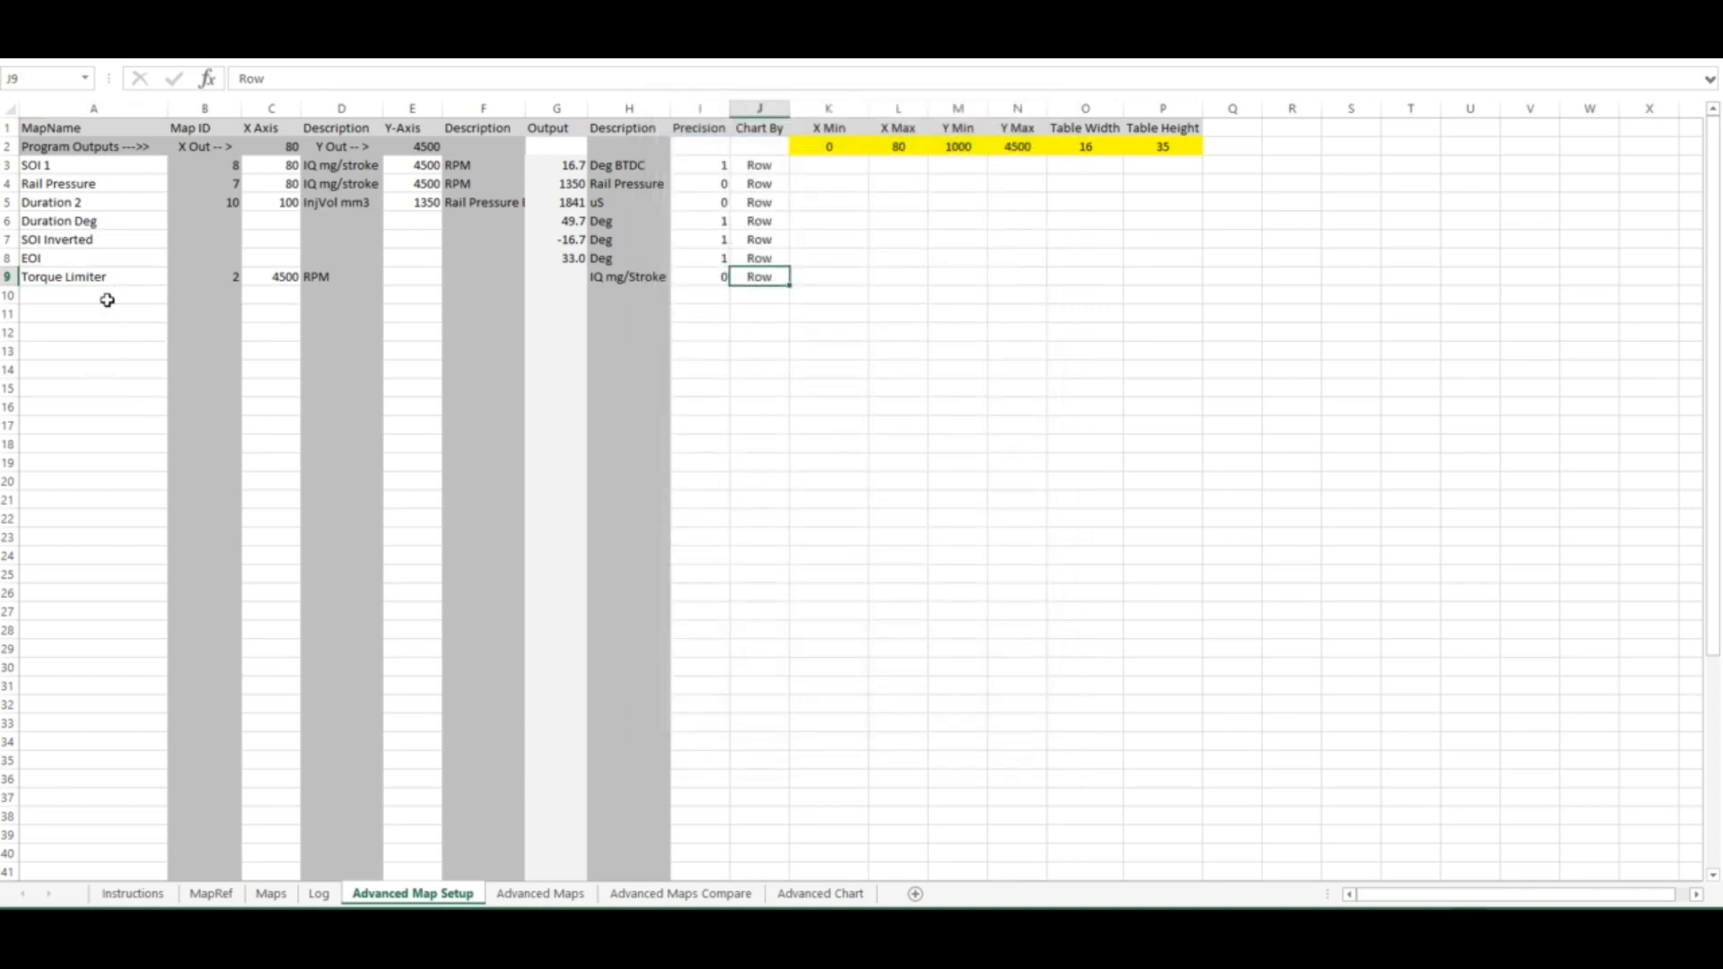
Delete the Torque Limiter map row
left_click(131, 278)
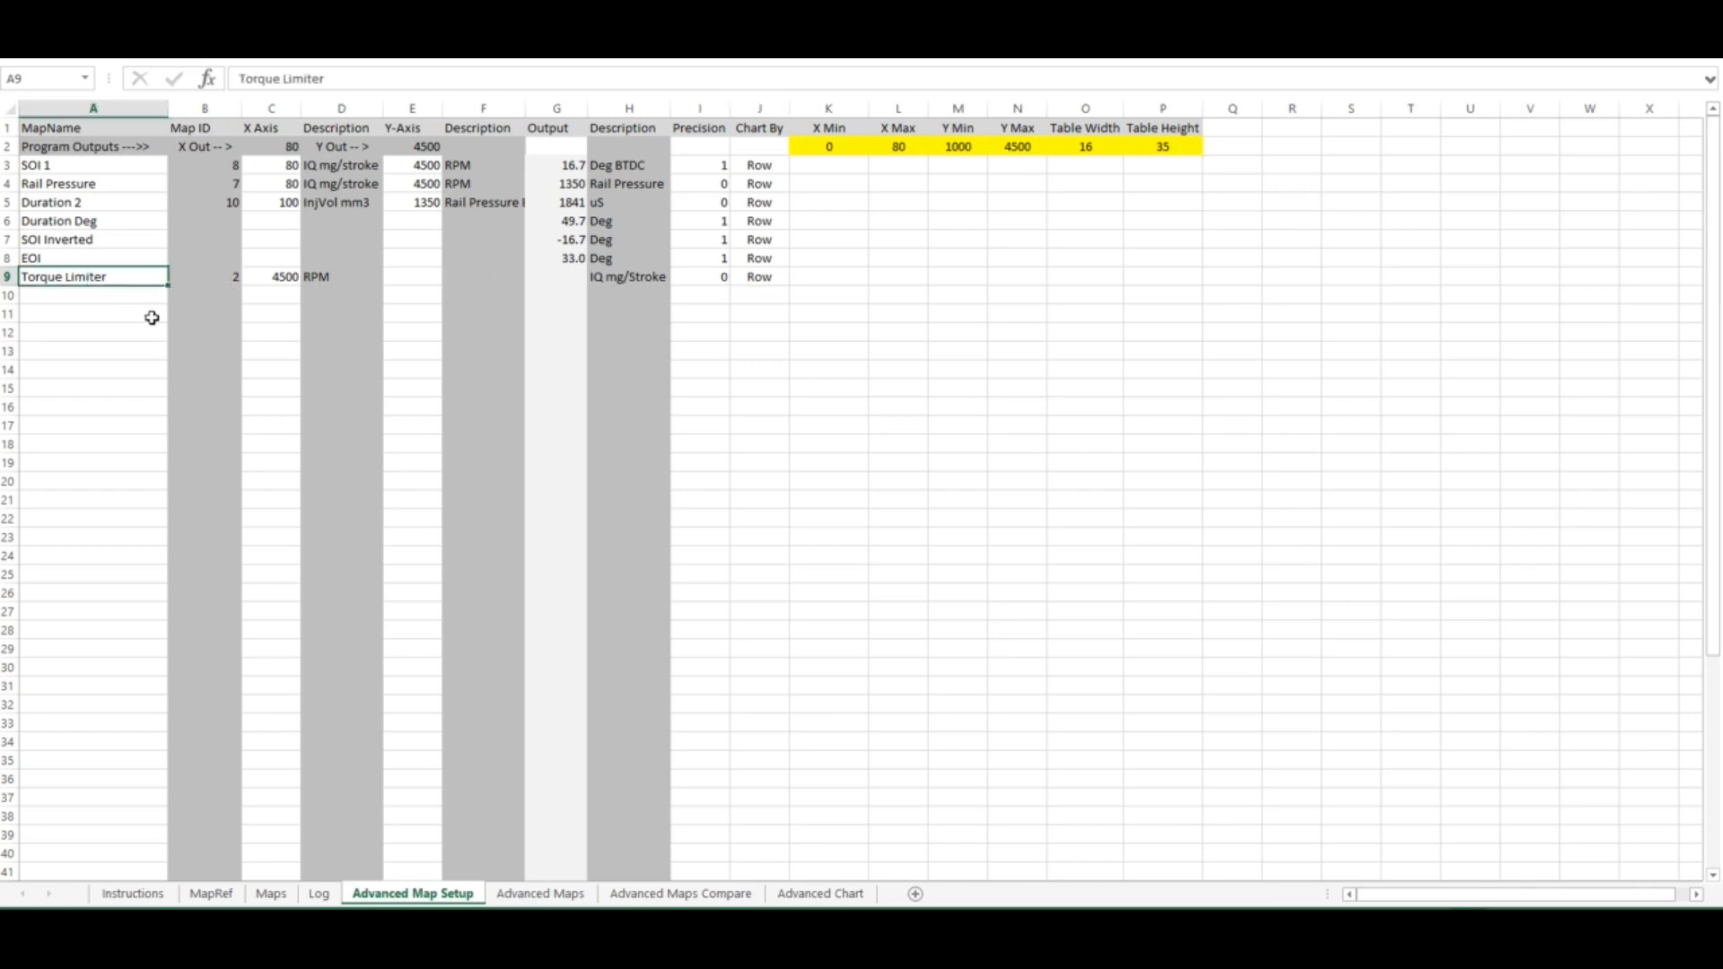
key("Delete")
key("Down")
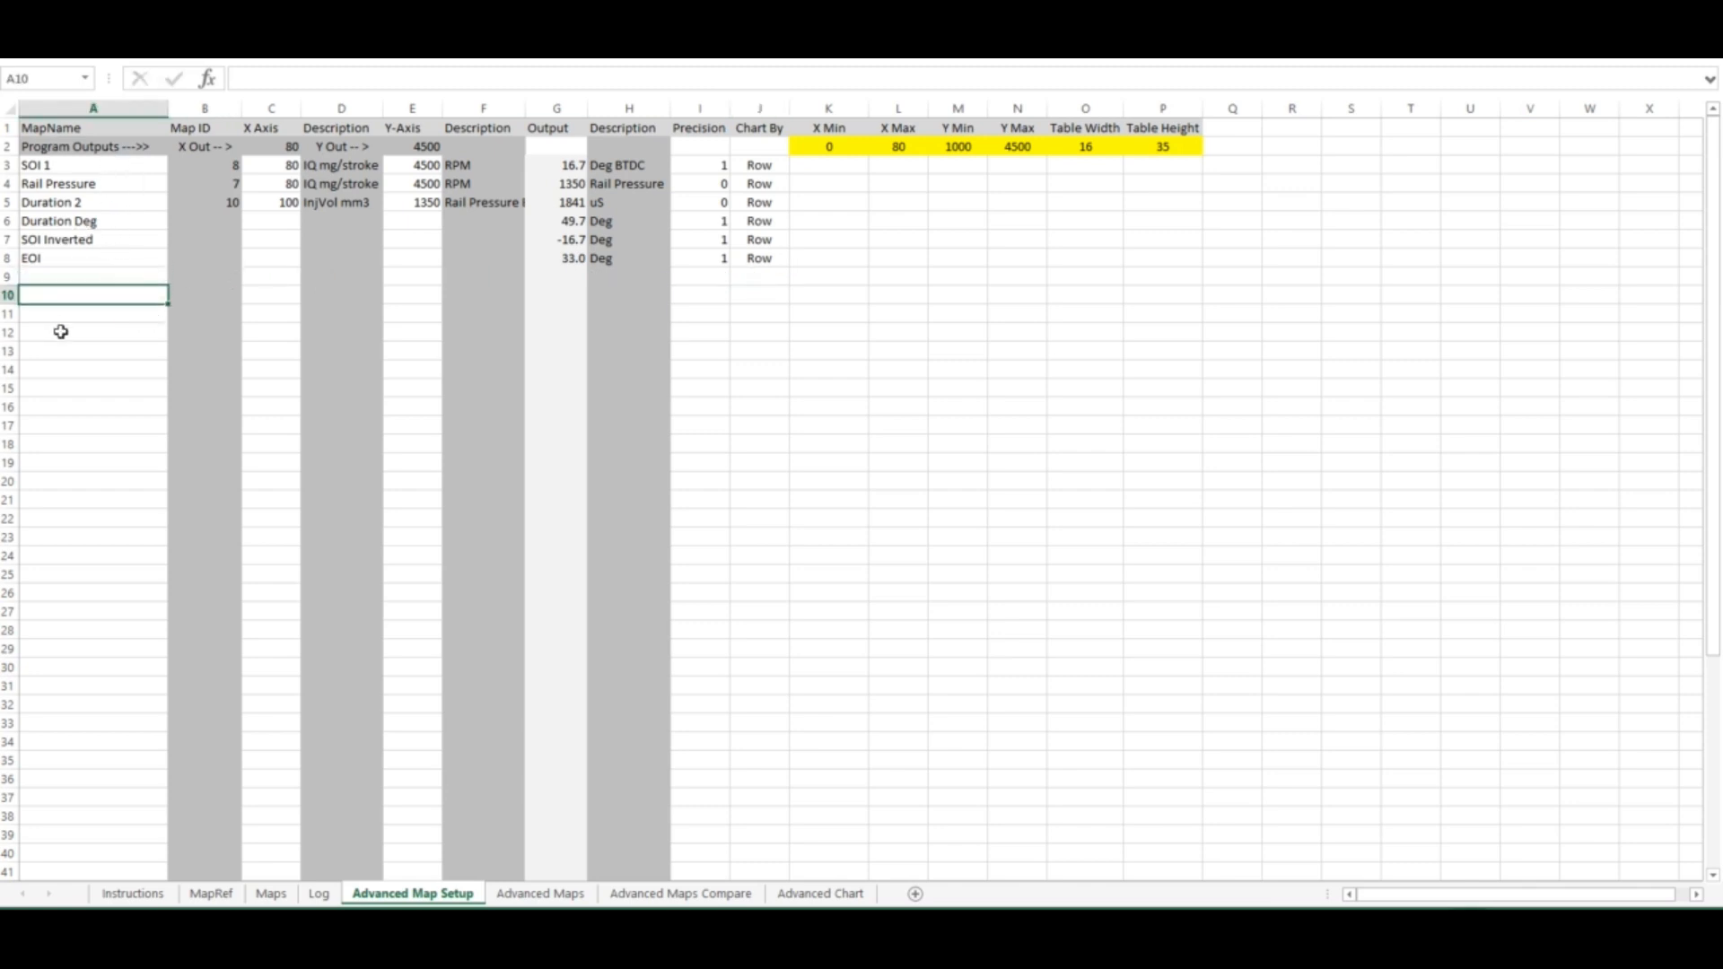
Add a row named Calc whose output formula references the Duration Deg output, =G6
left_click(130, 277)
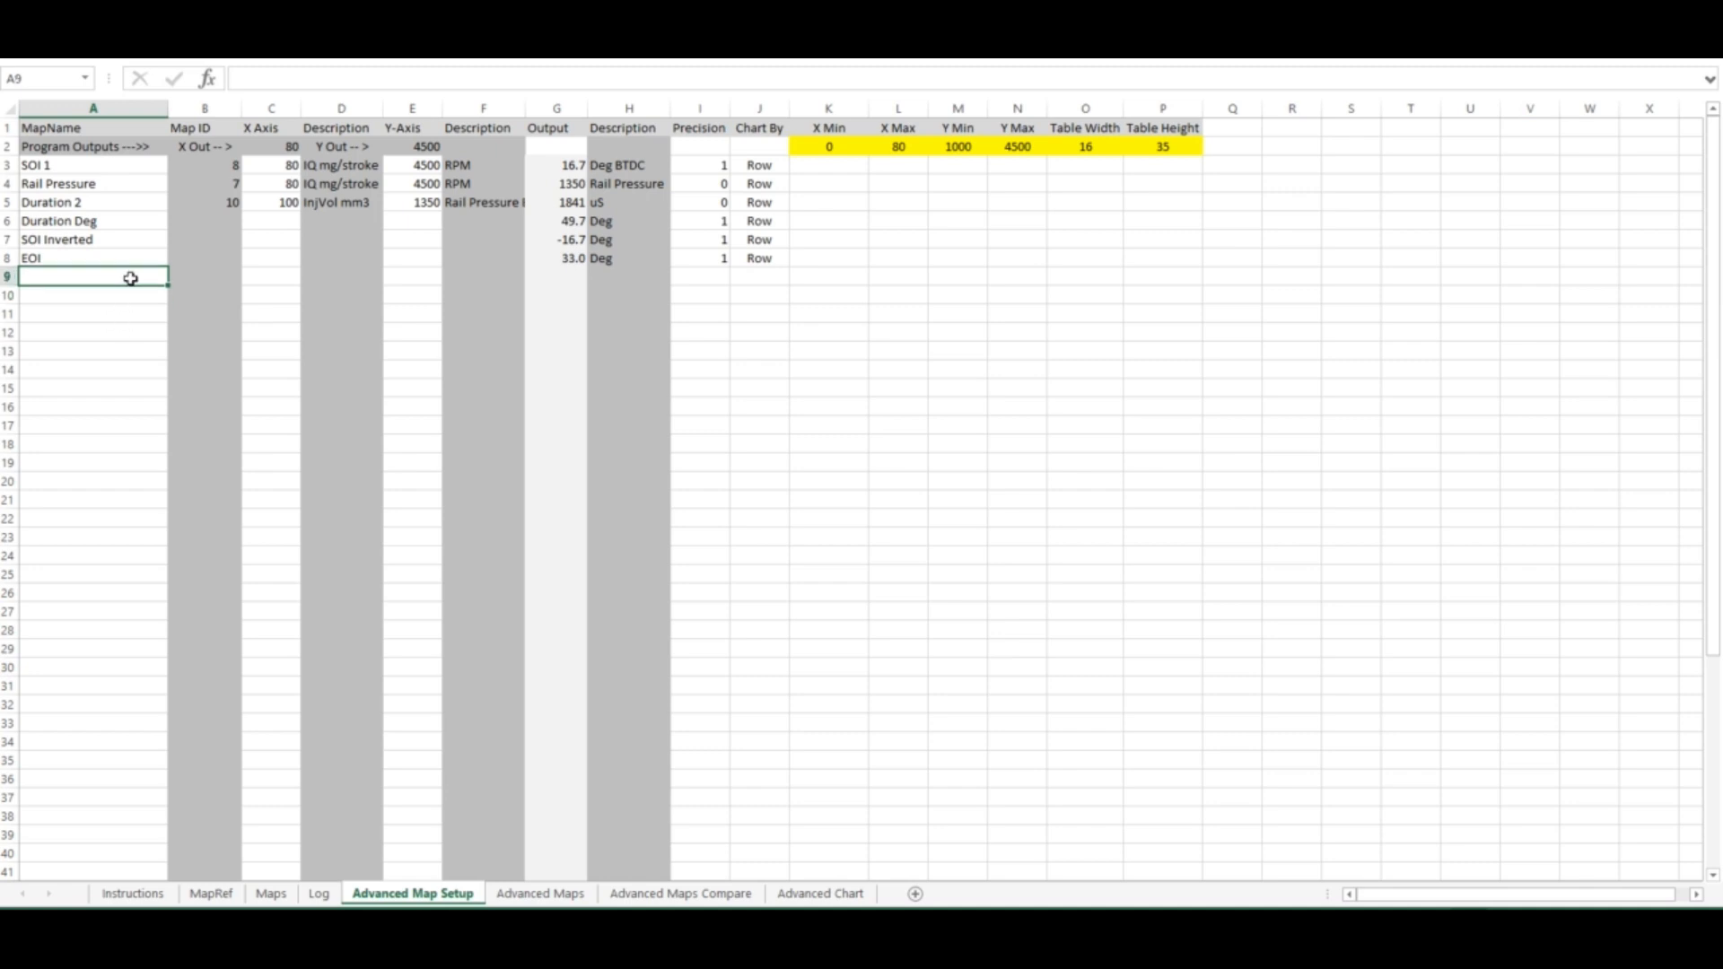
type("Calc")
left_click(556, 279)
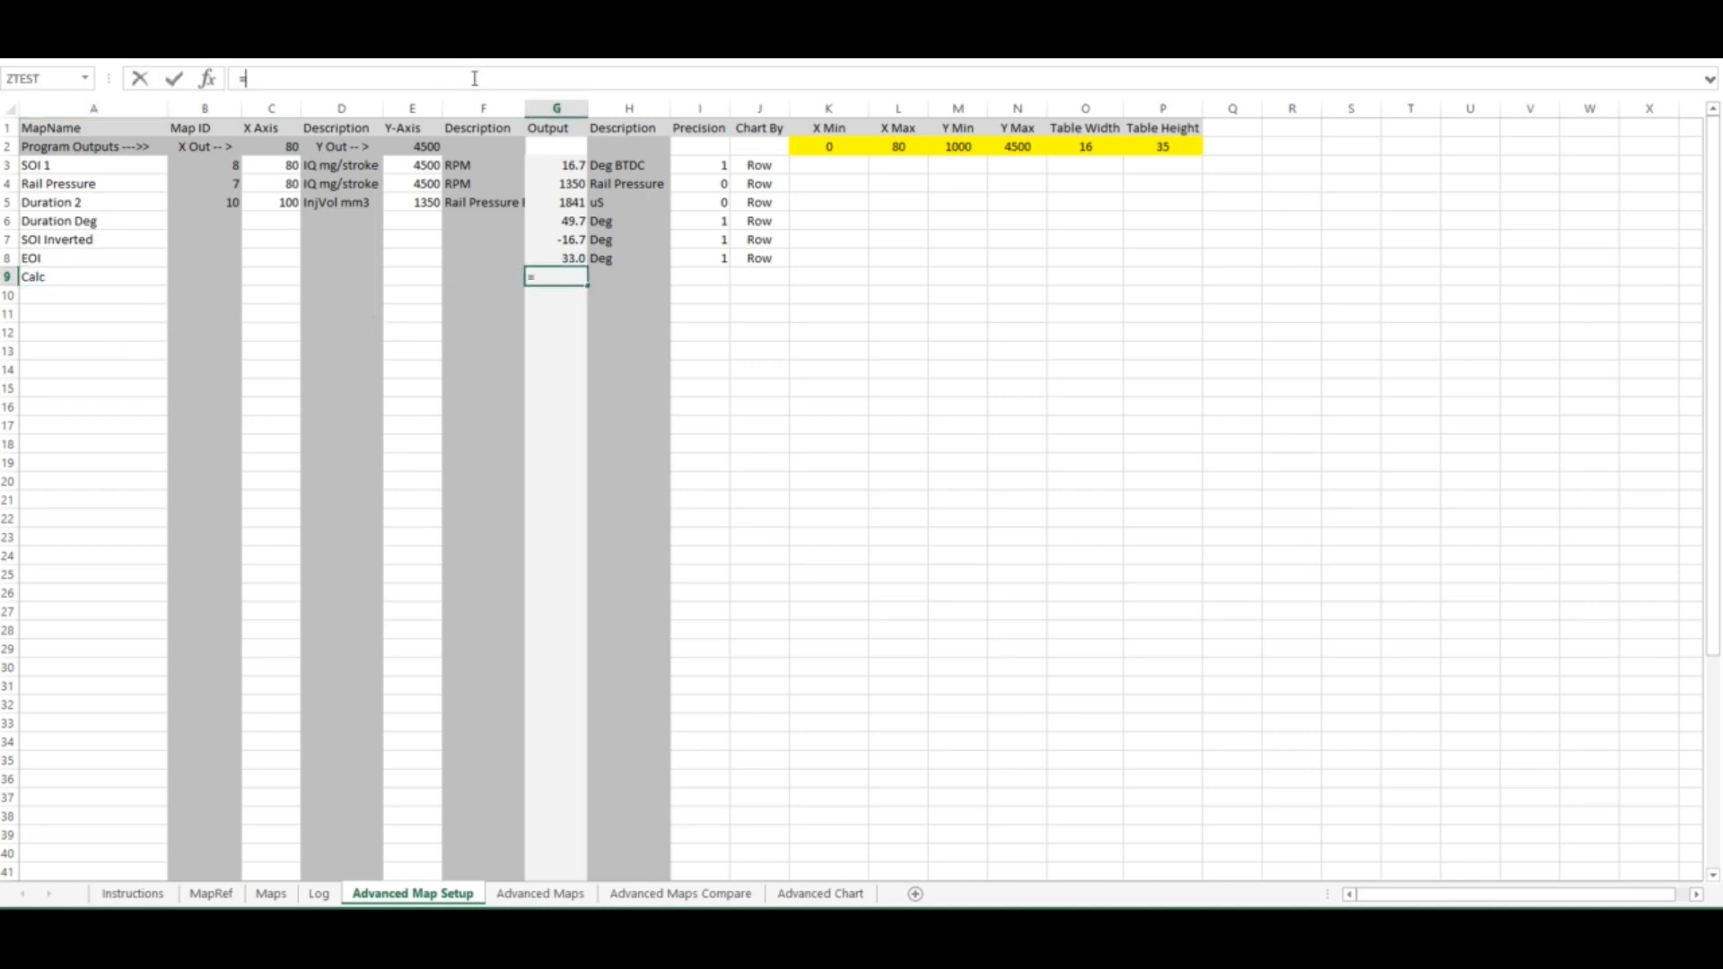
left_click(573, 222)
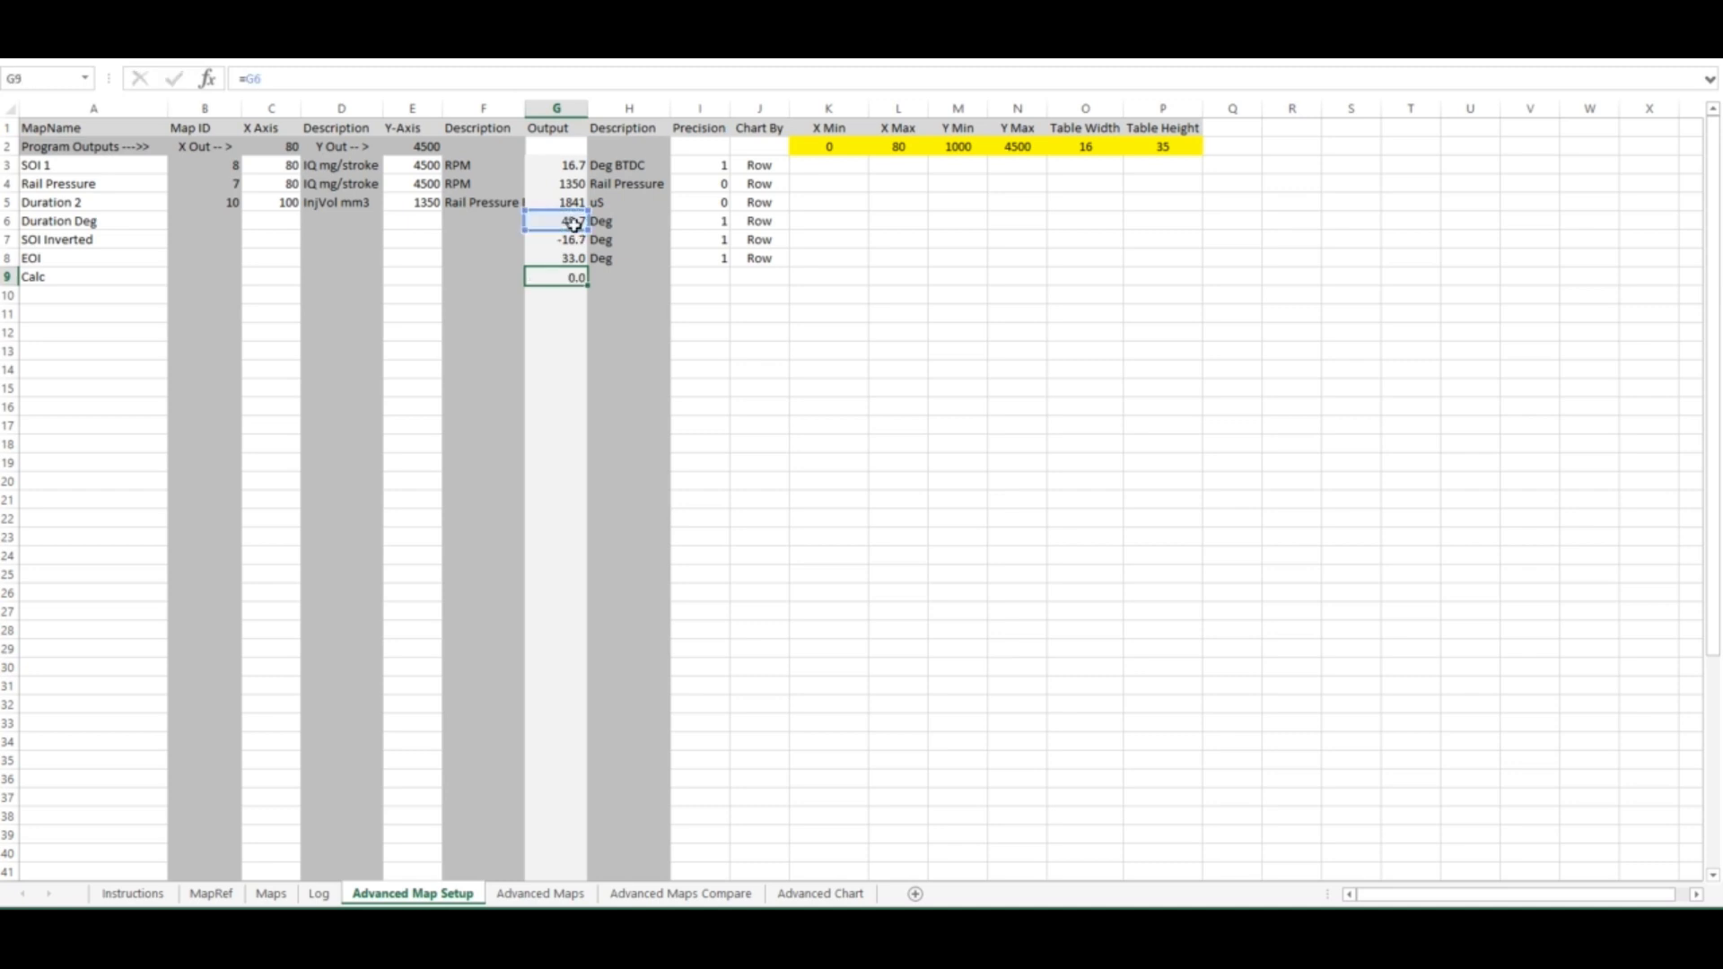
key("Return")
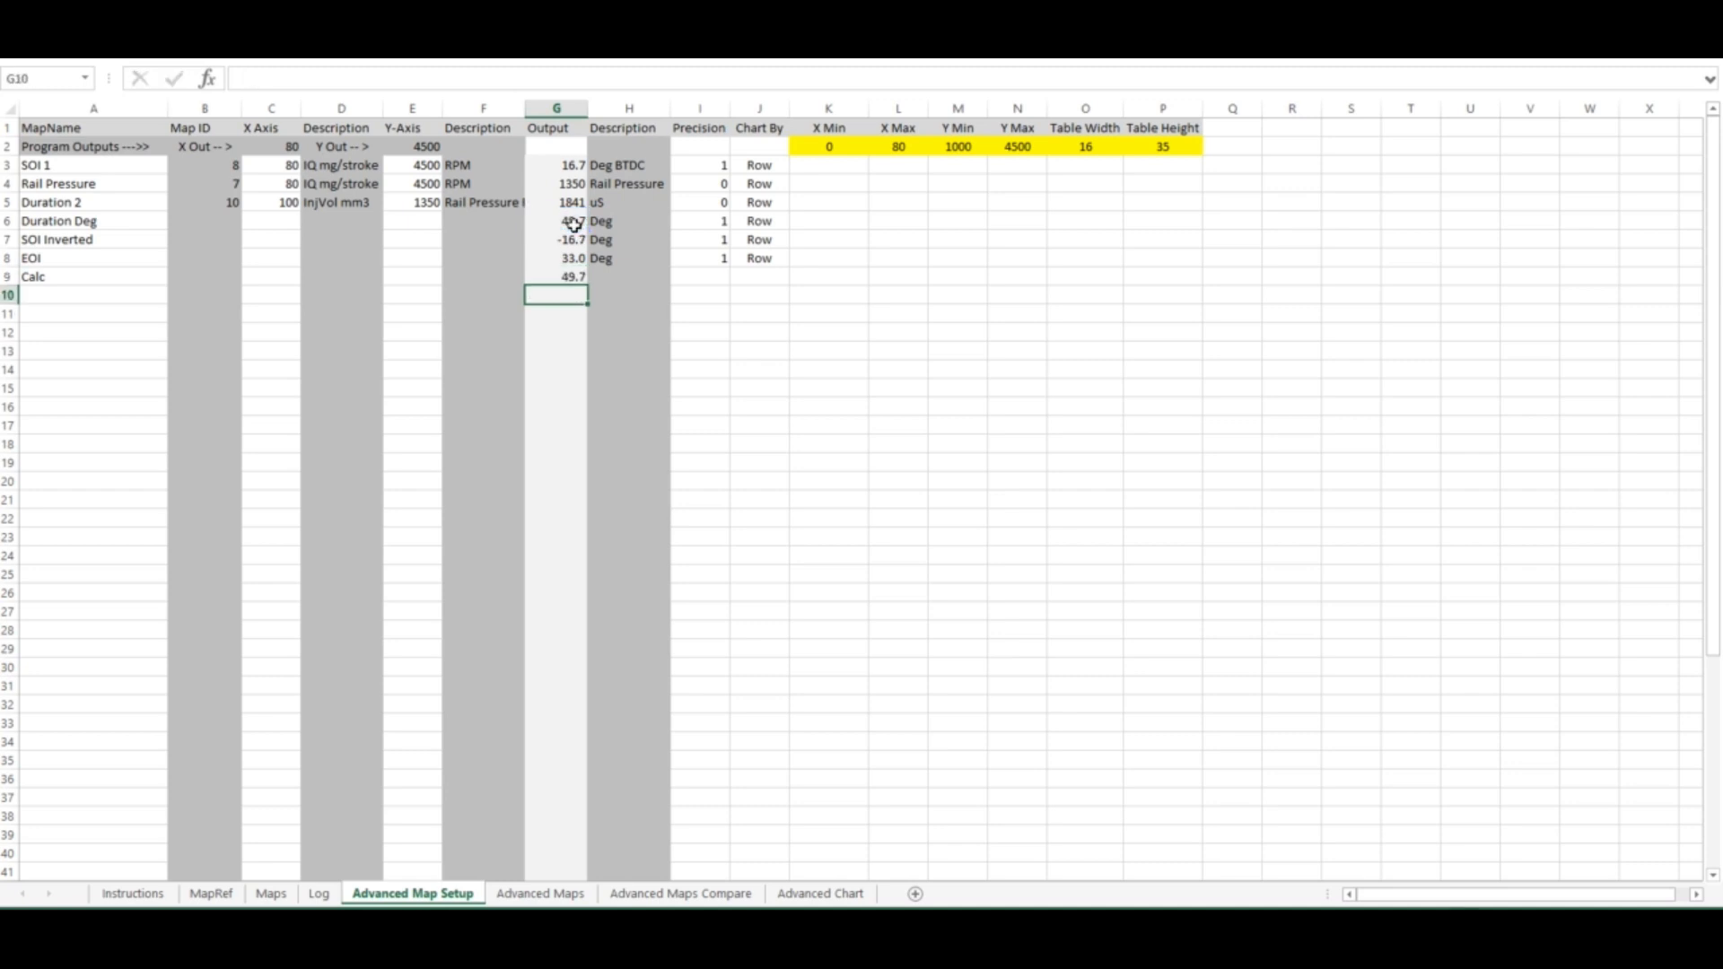
Clear the Calc row's name to remove the row
left_click(115, 278)
key("BackSpace")
key("Return")
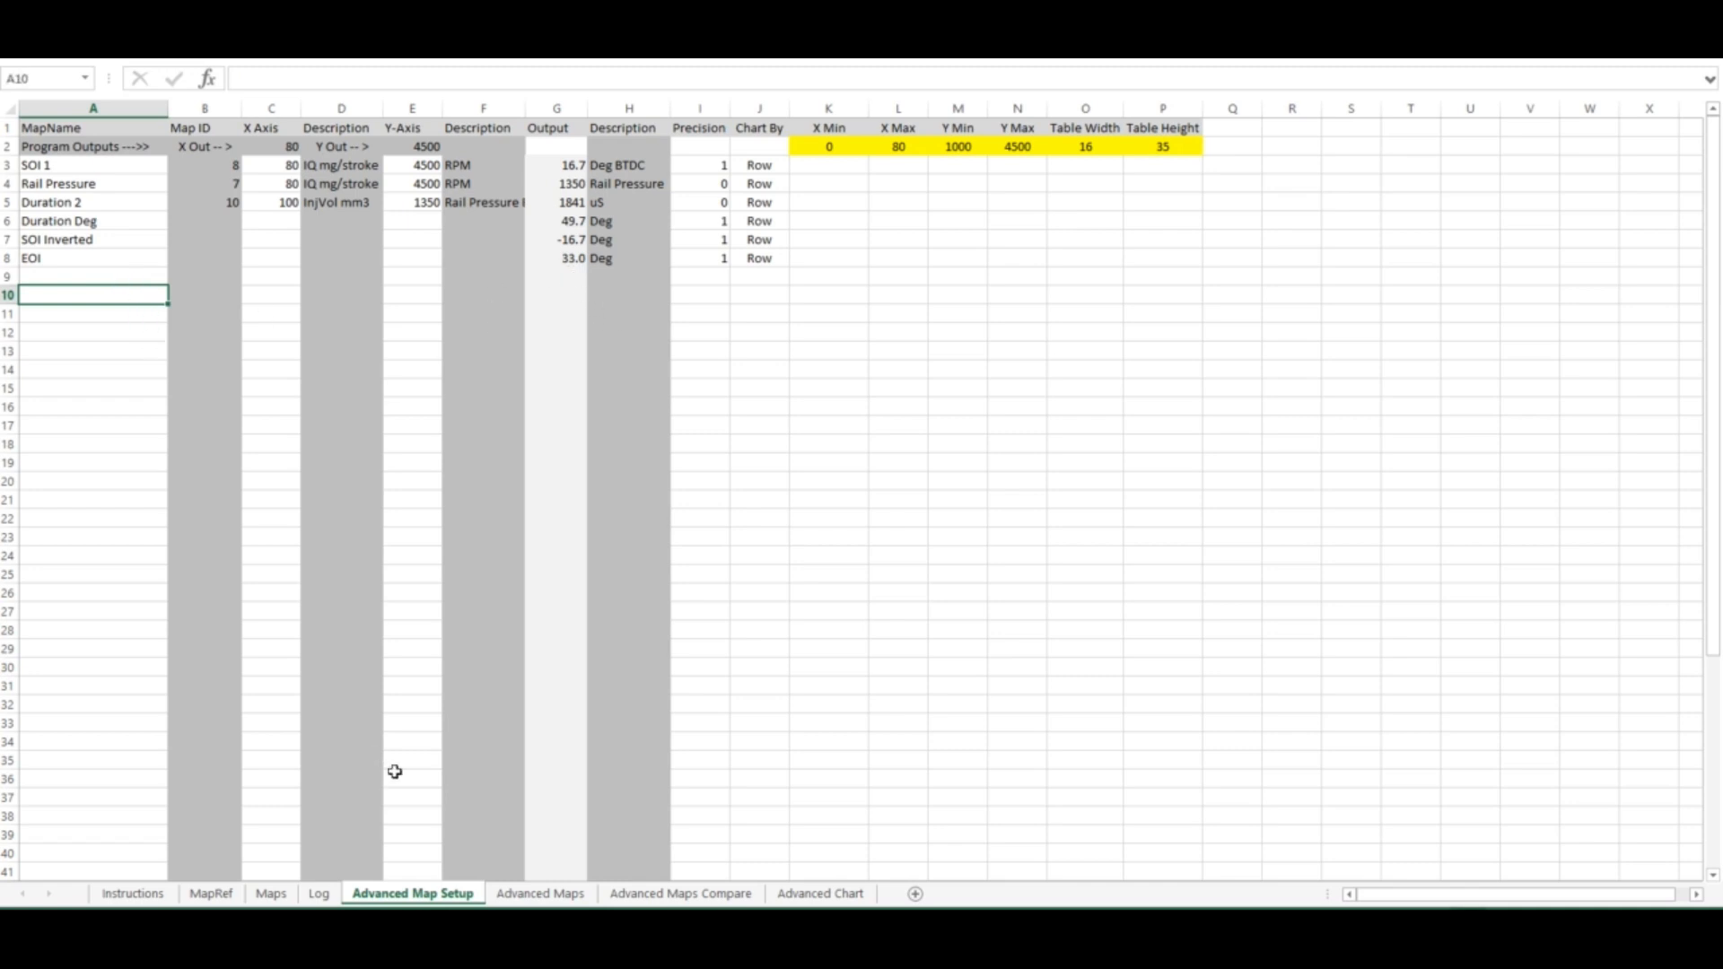
Rebuild the advanced map tables and compare them on the Advanced Maps sheet
left_click(541, 893)
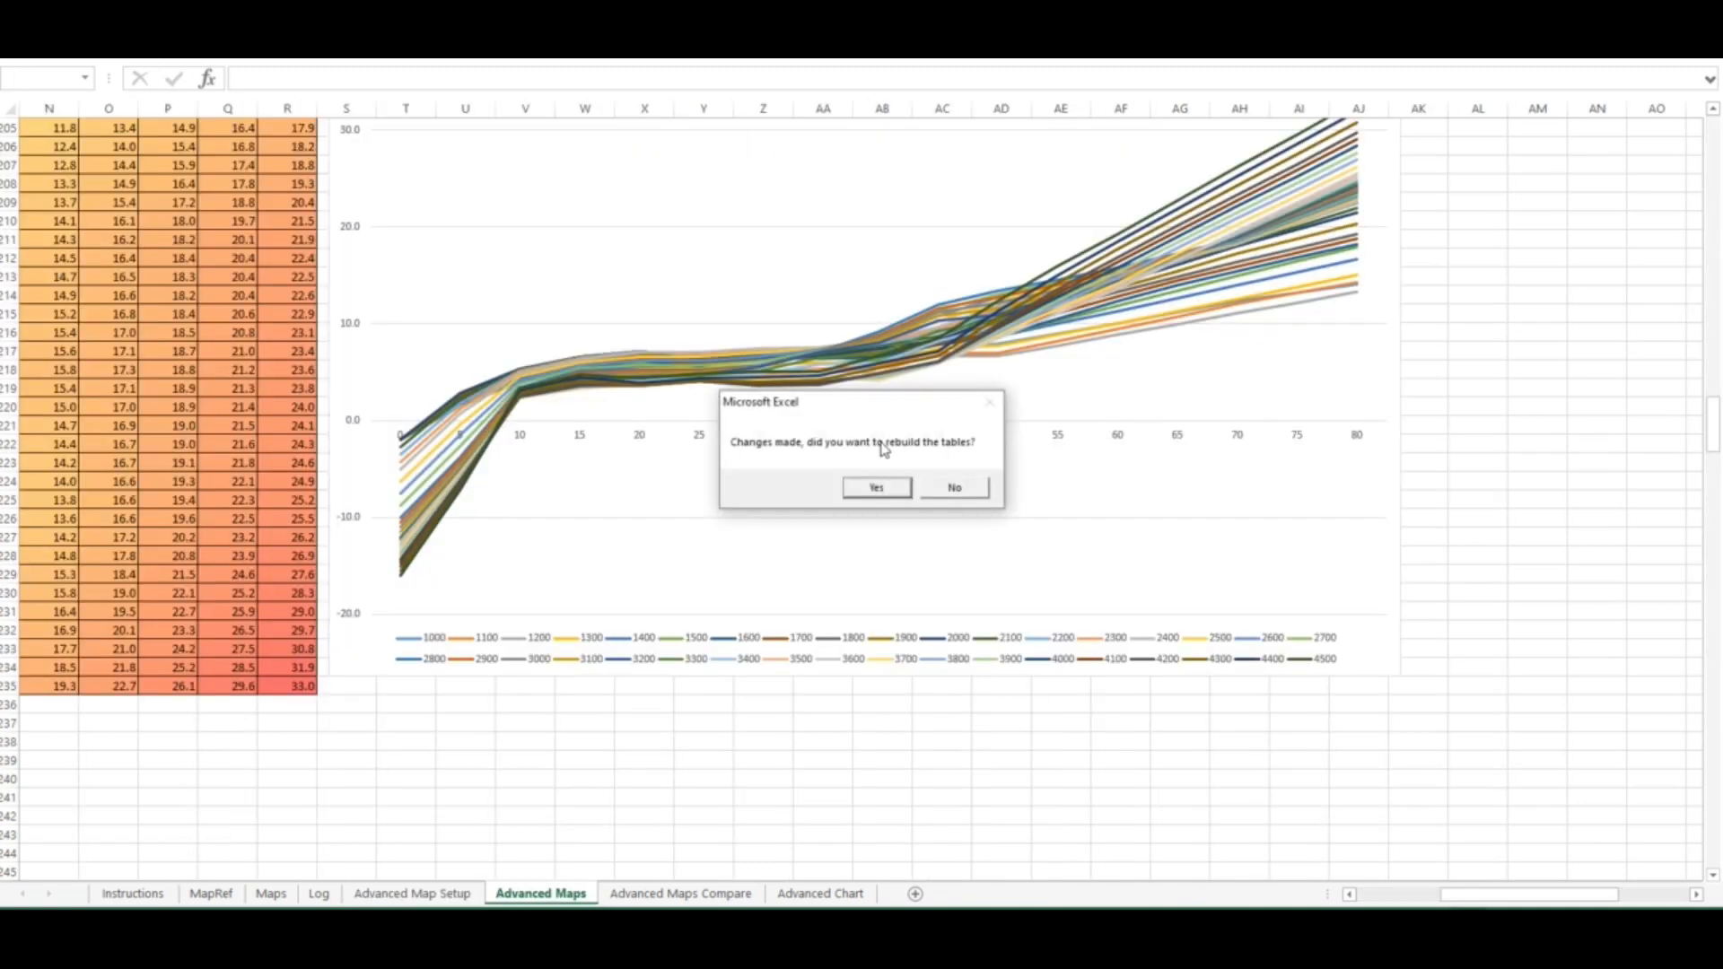
left_click(877, 489)
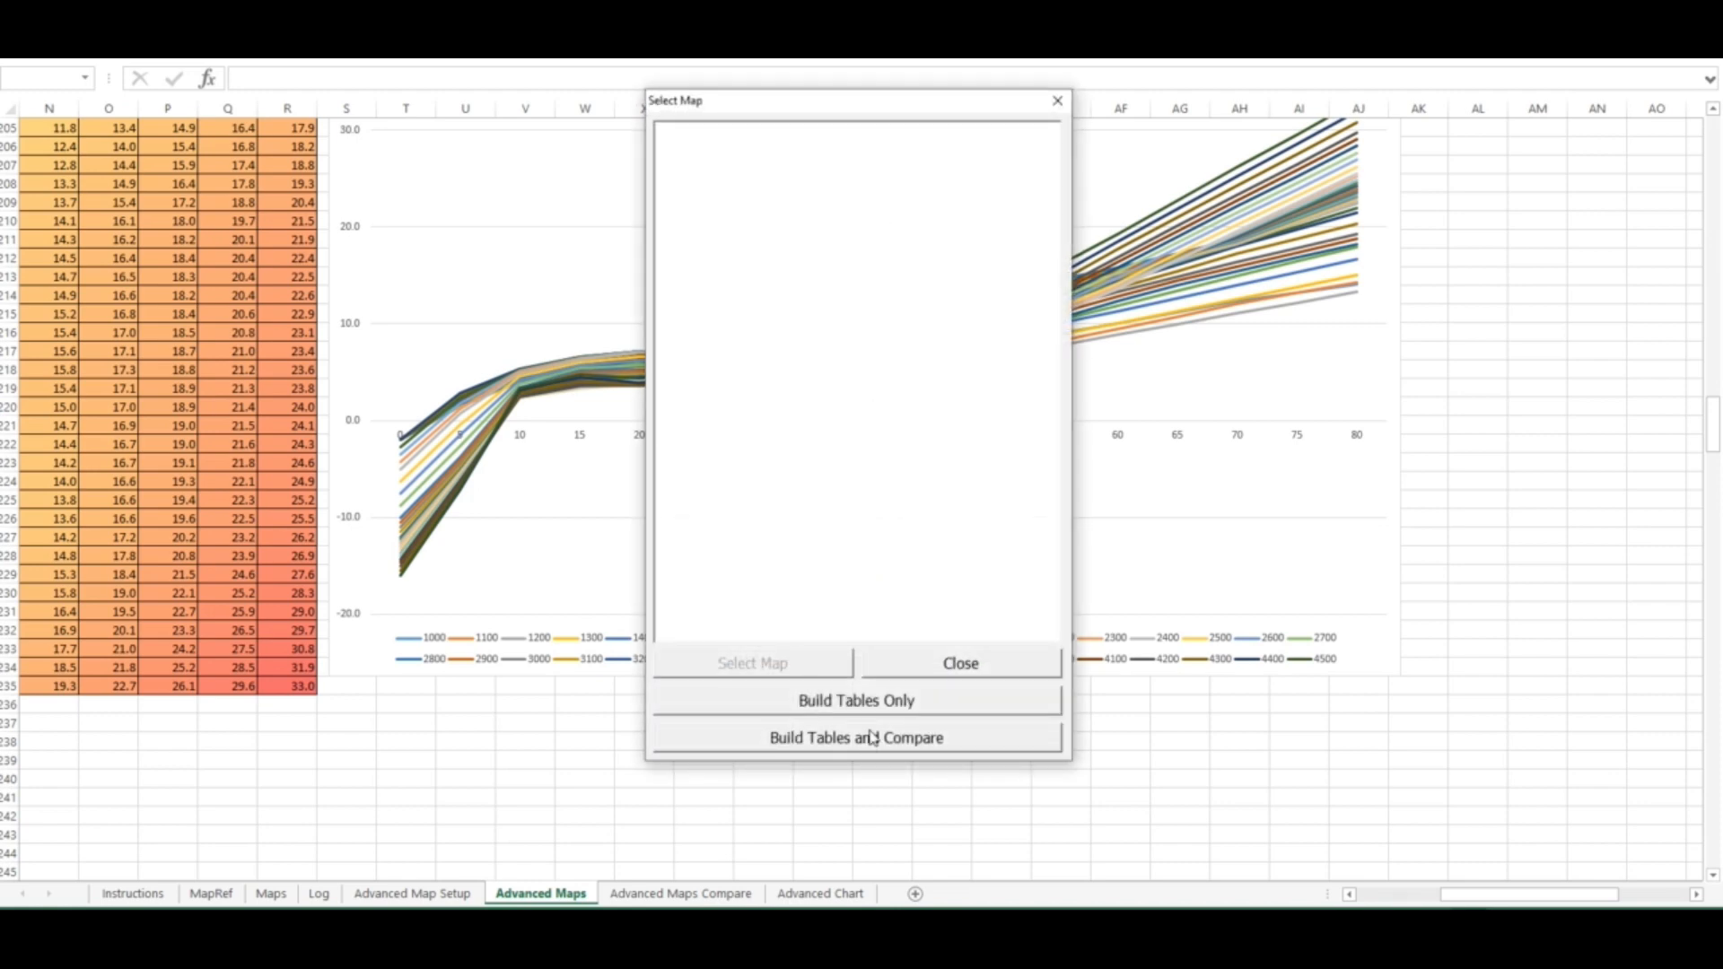
left_click(886, 701)
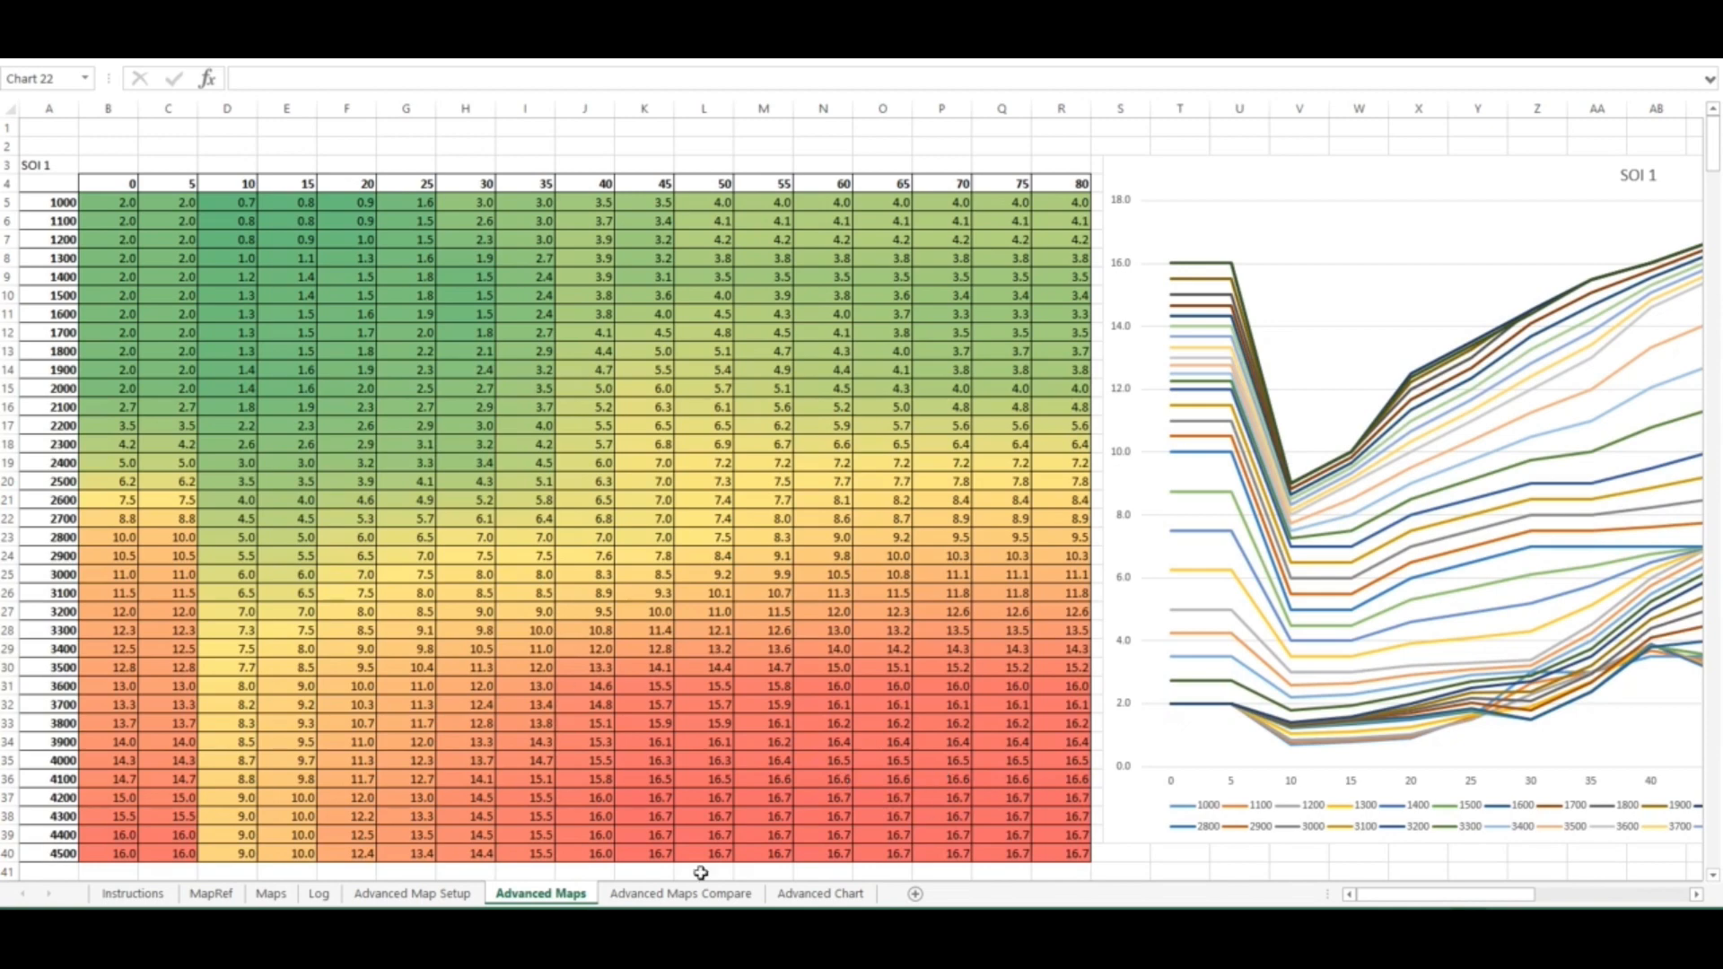
Scroll through the Advanced Maps sheet to review each rebuilt table and chart from SOI 1 to EOI
left_click_drag(1413, 895, 1489, 904)
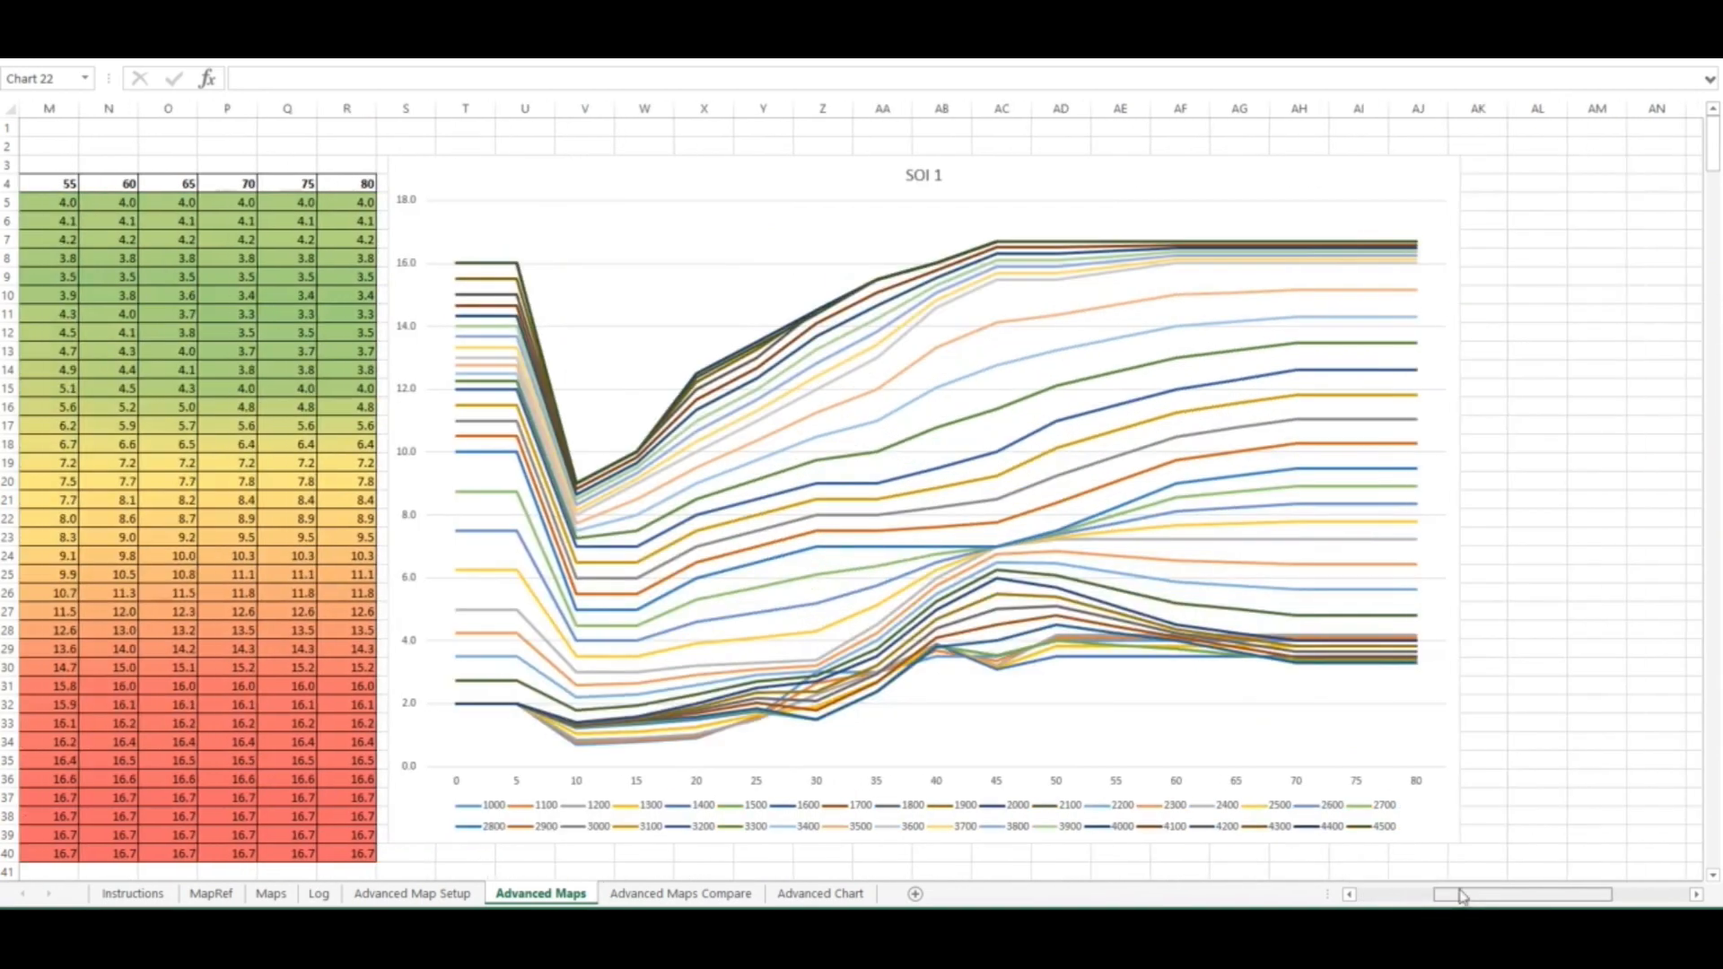
scroll(1166, 780, "down", 13)
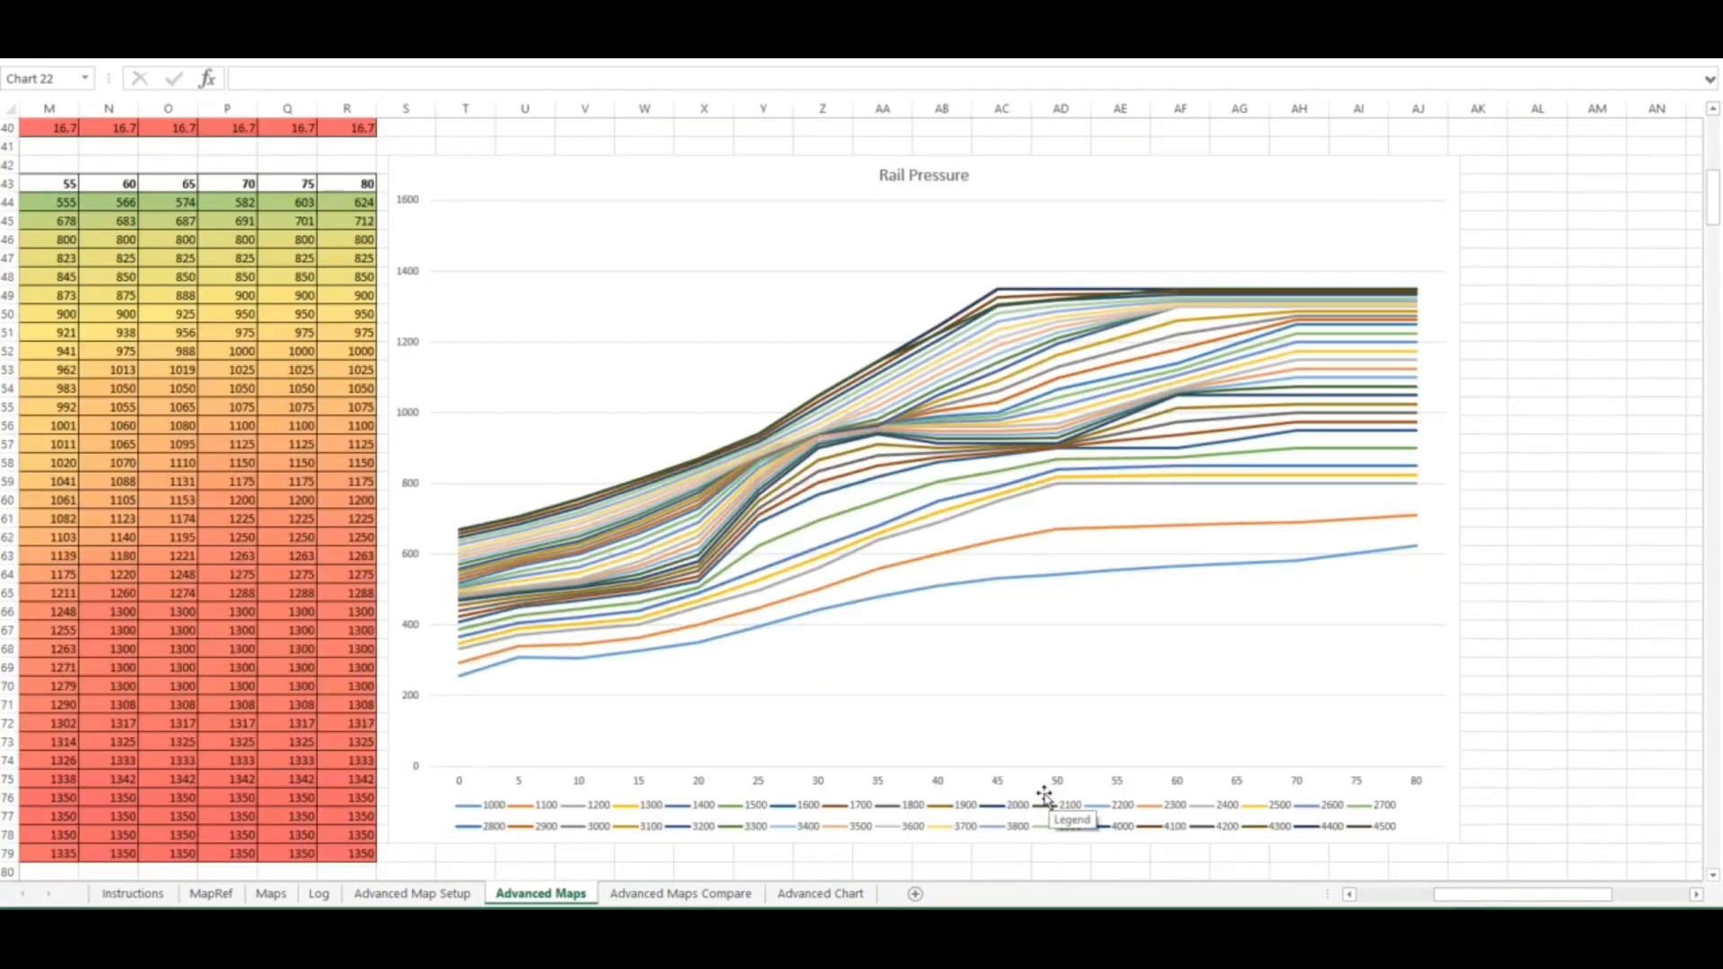
scroll(1048, 794, "down", 15)
scroll(1038, 797, "down", 20)
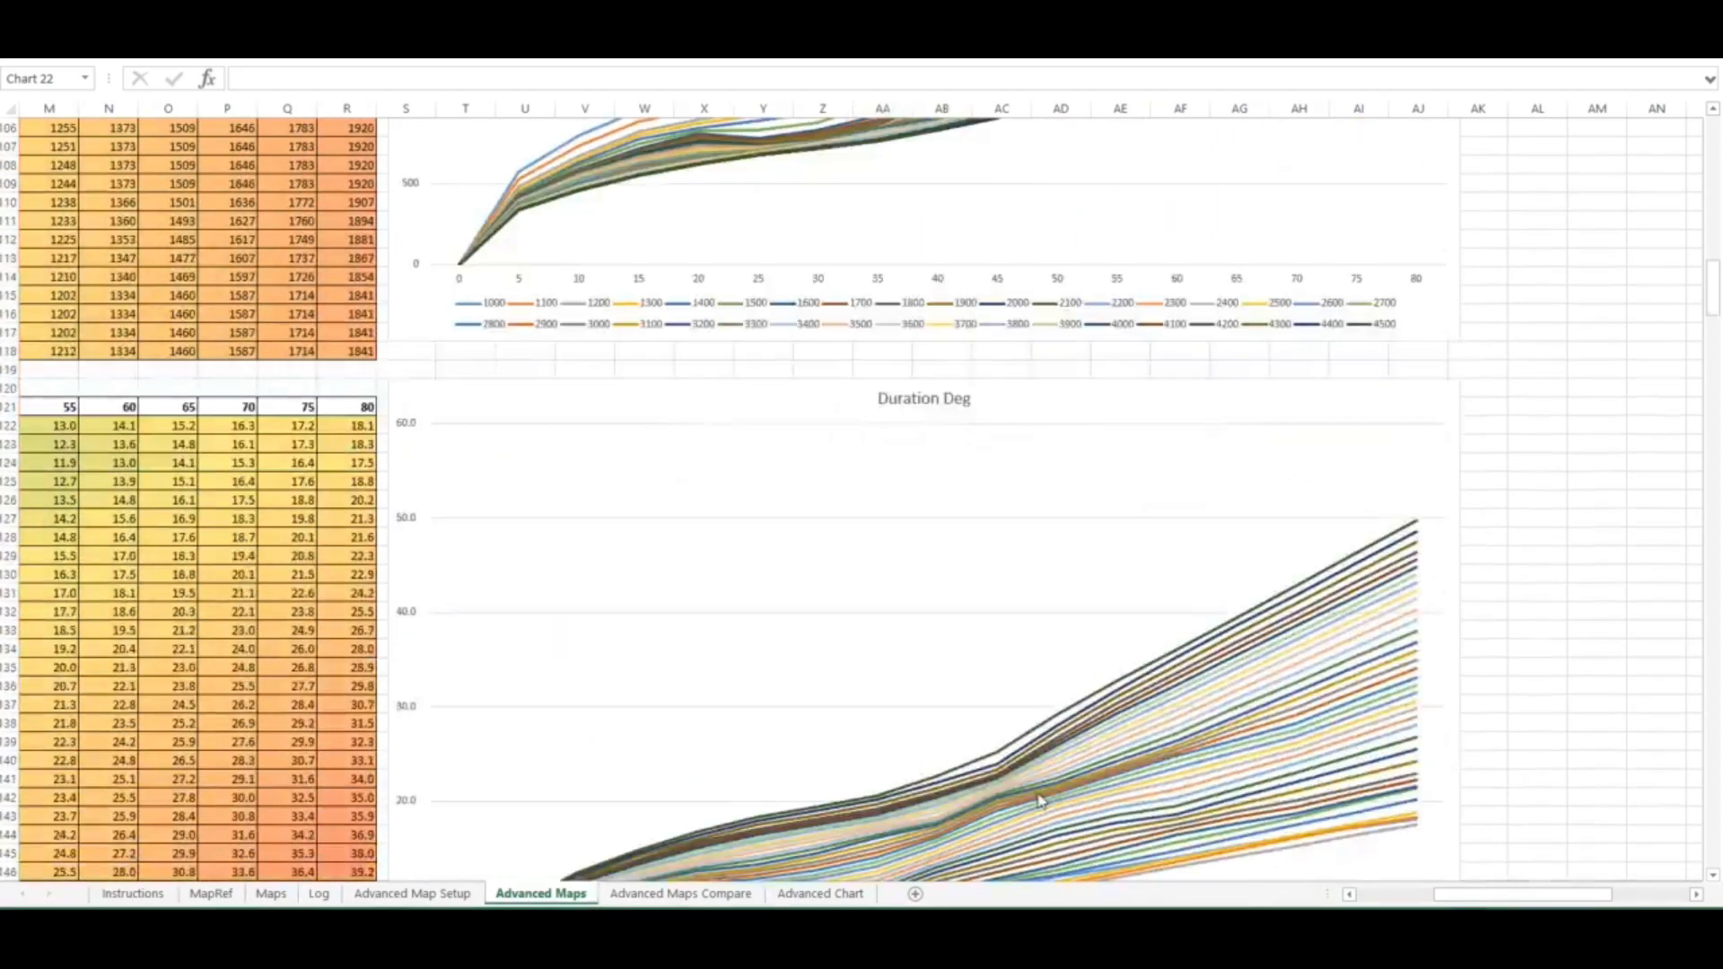
scroll(1017, 796, "down", 13)
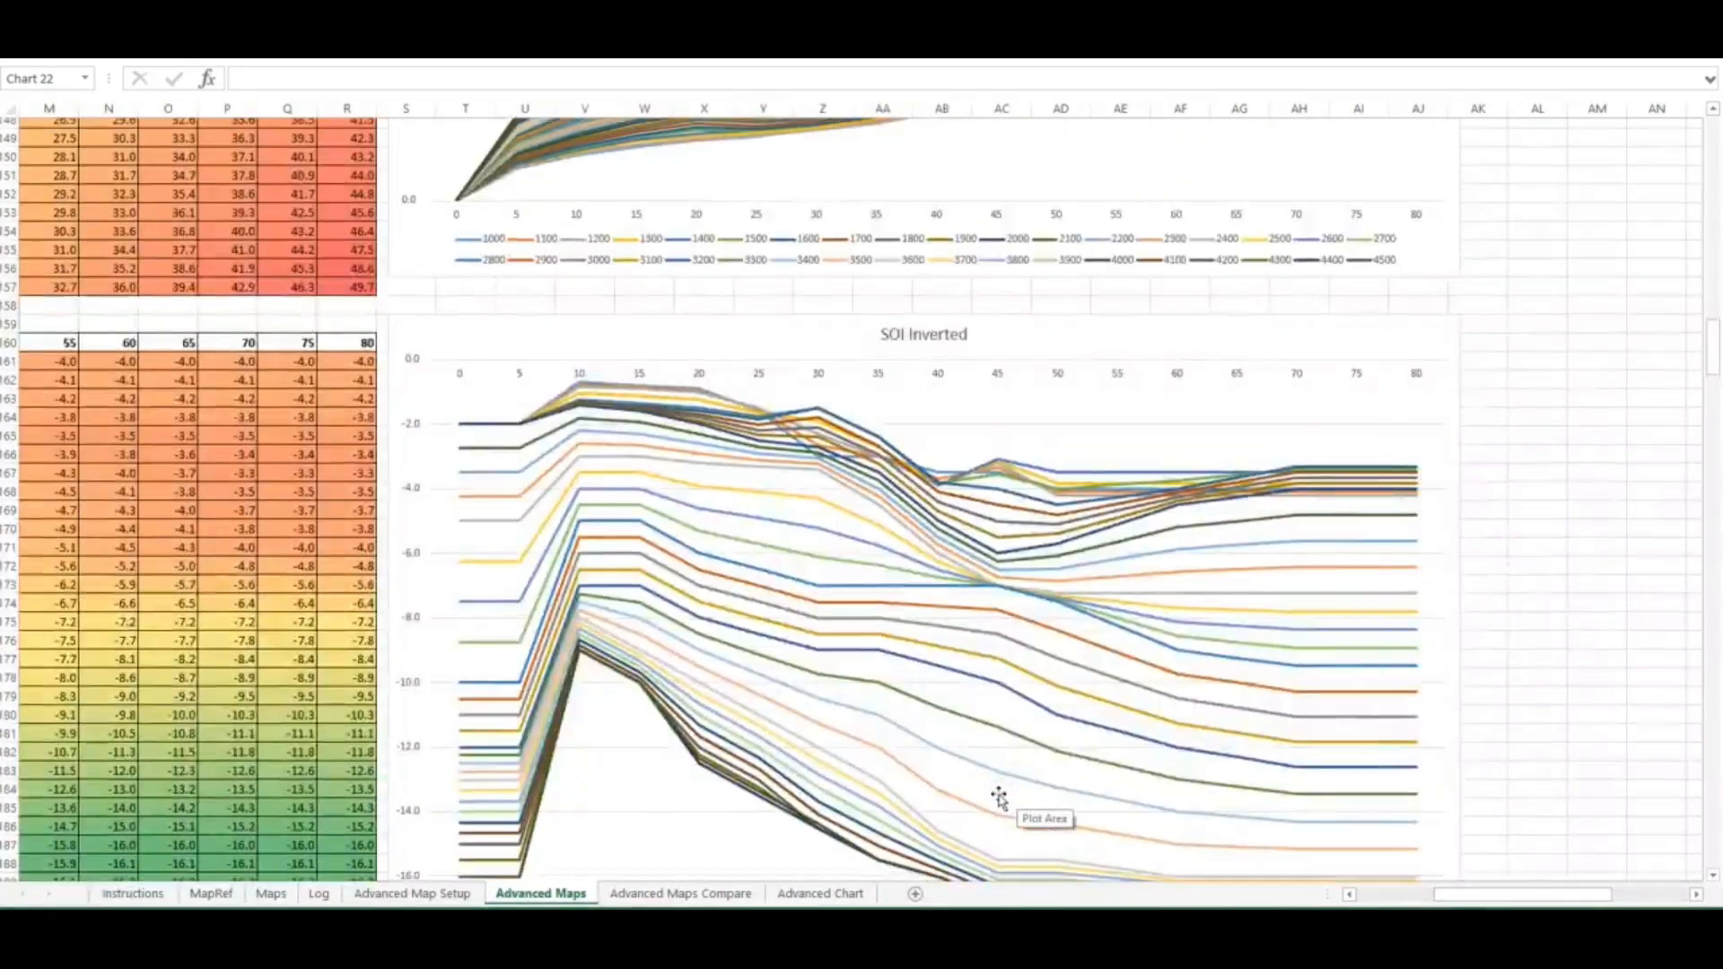
scroll(988, 799, "down", 2)
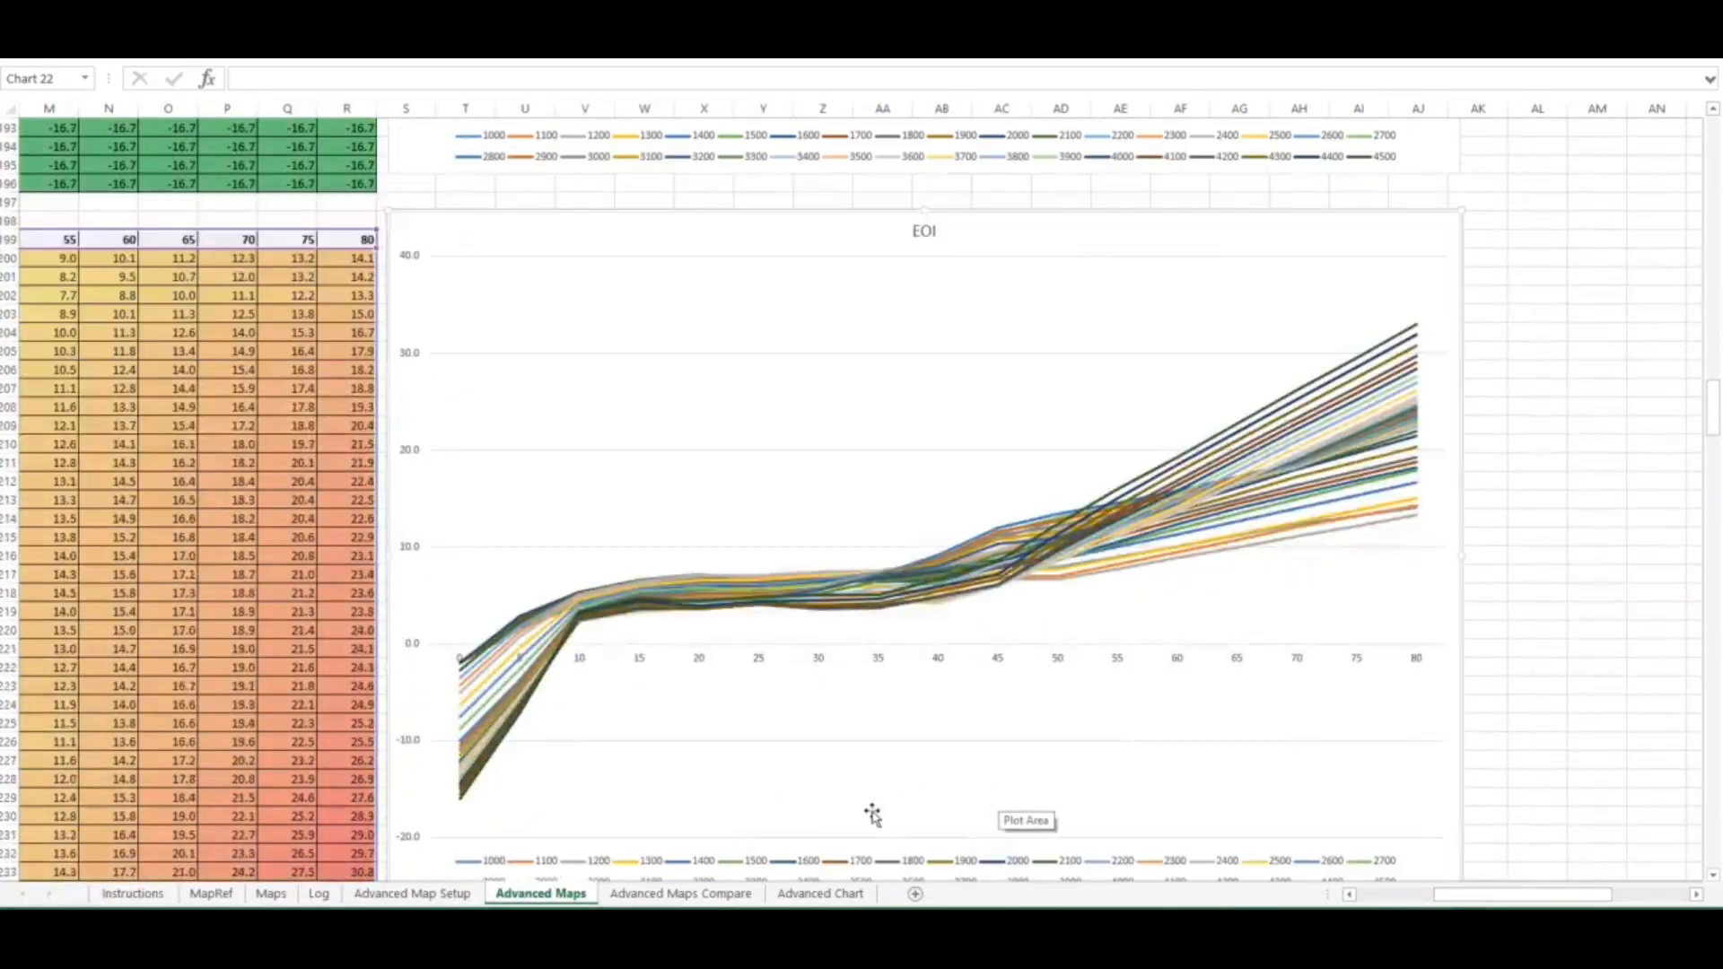
scroll(664, 825, "down", 1)
scroll(704, 833, "down", 1)
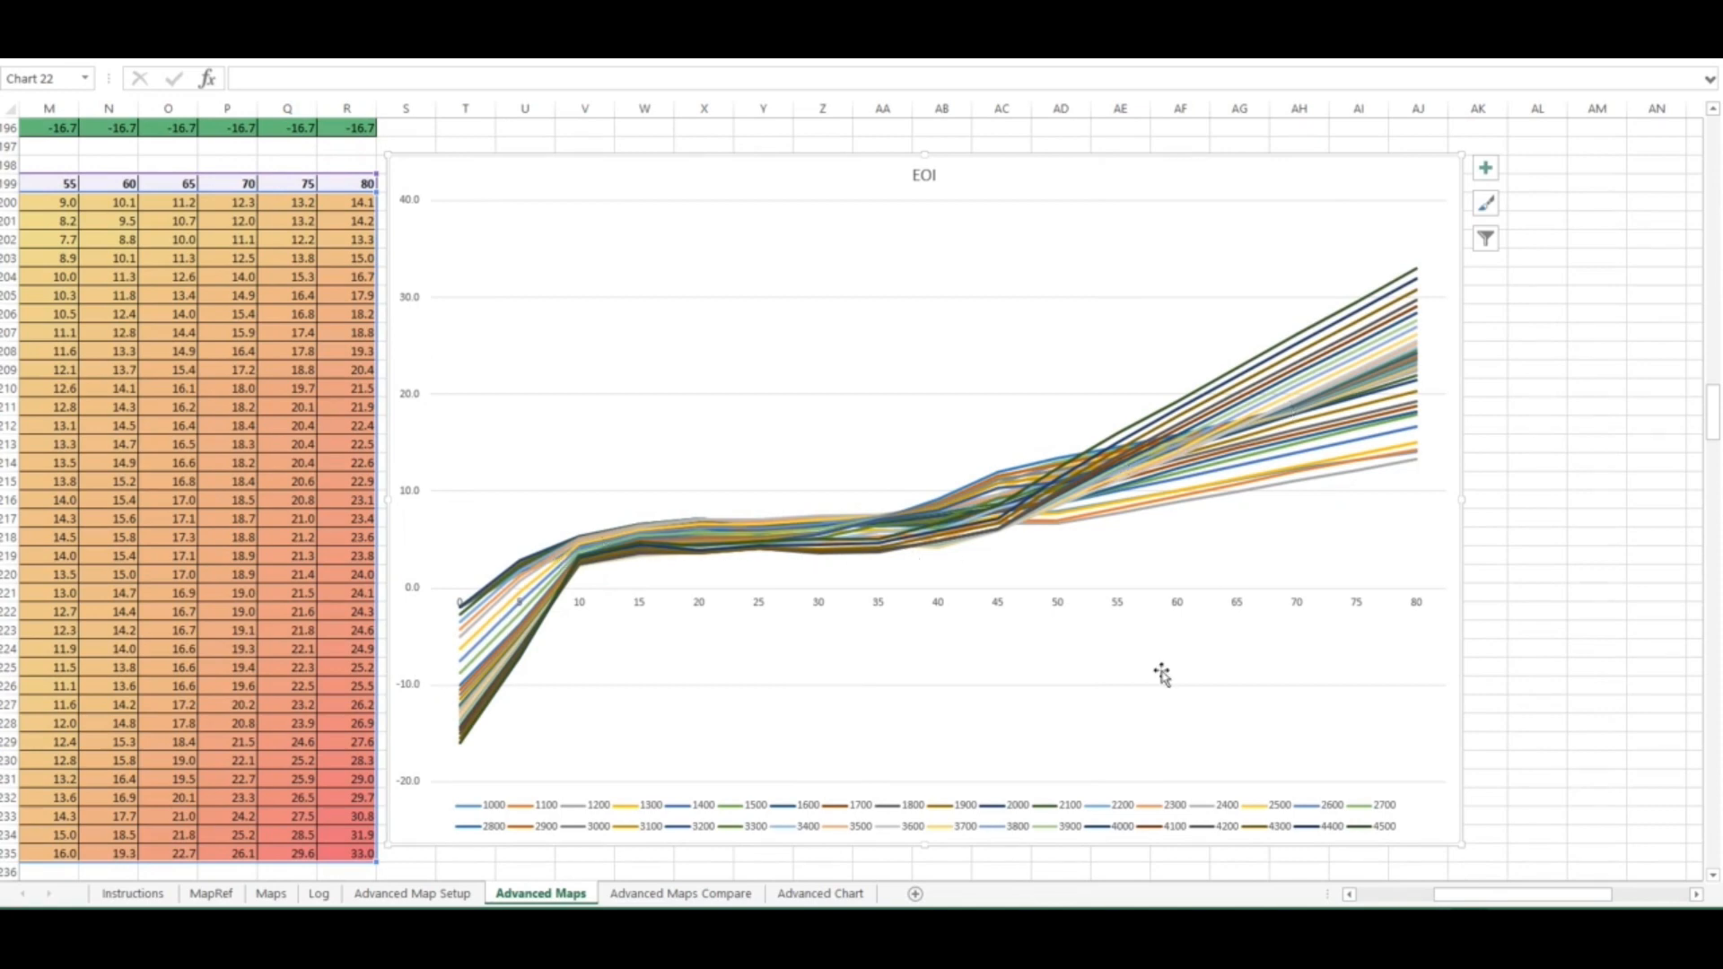
Open the Advanced Chart sheet and plot the SOI Inverted and EOI outputs on the chart
left_click(820, 894)
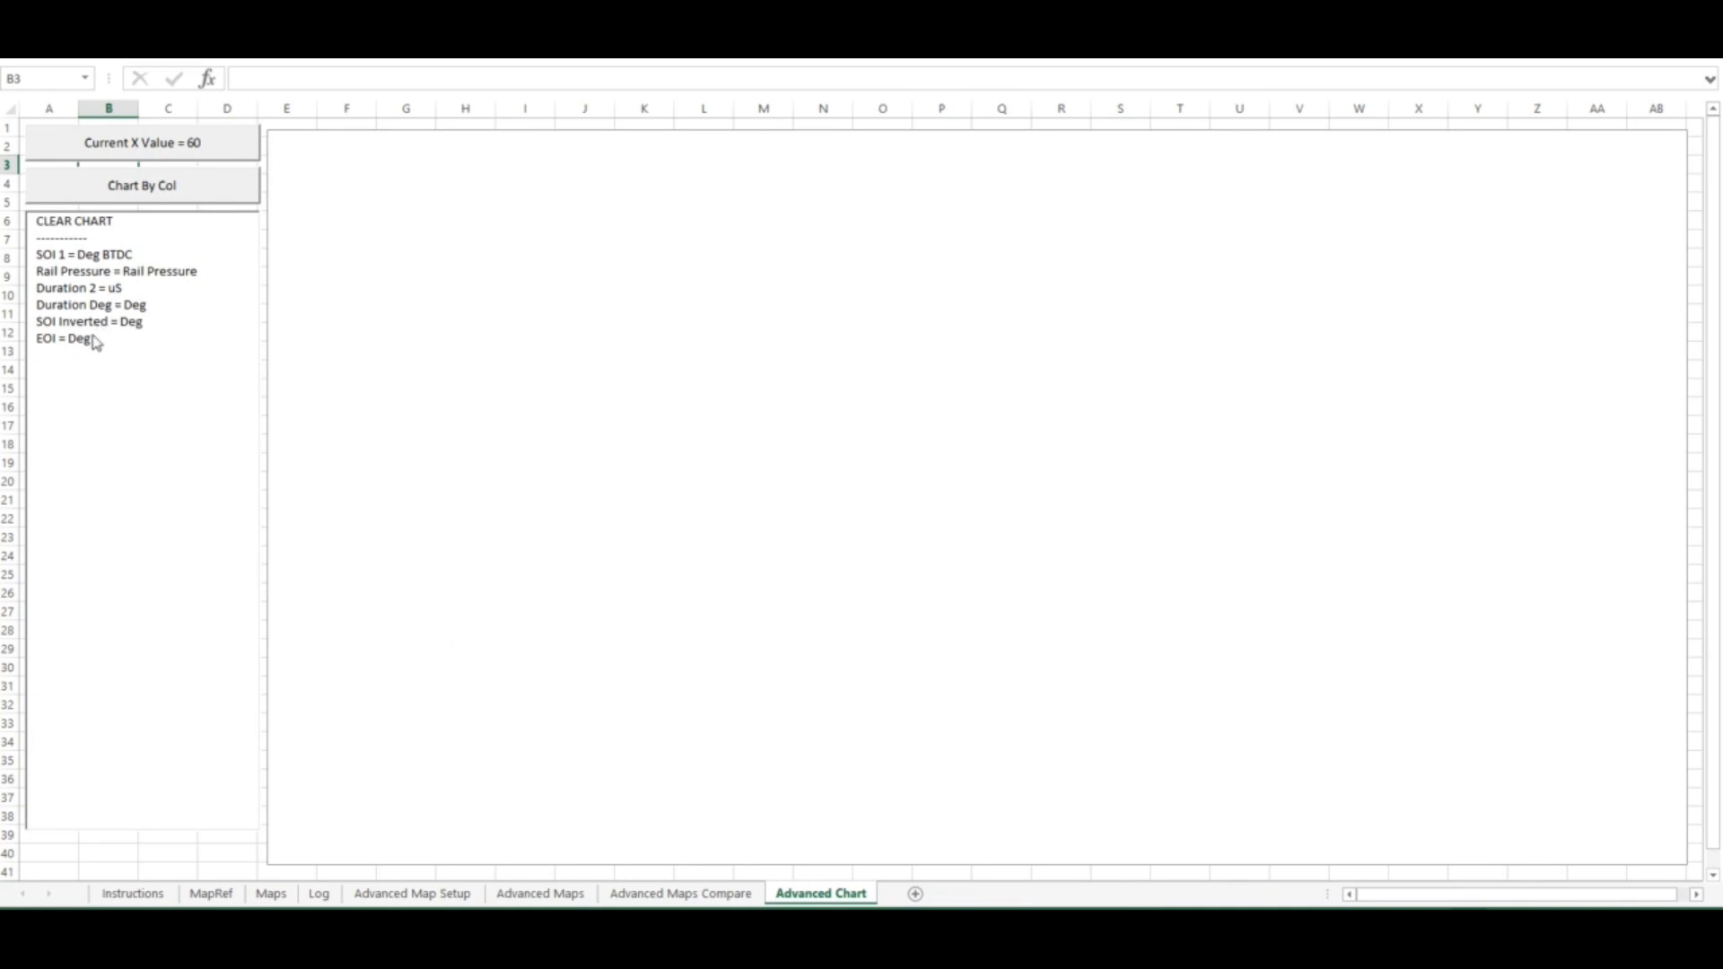
left_click(96, 323)
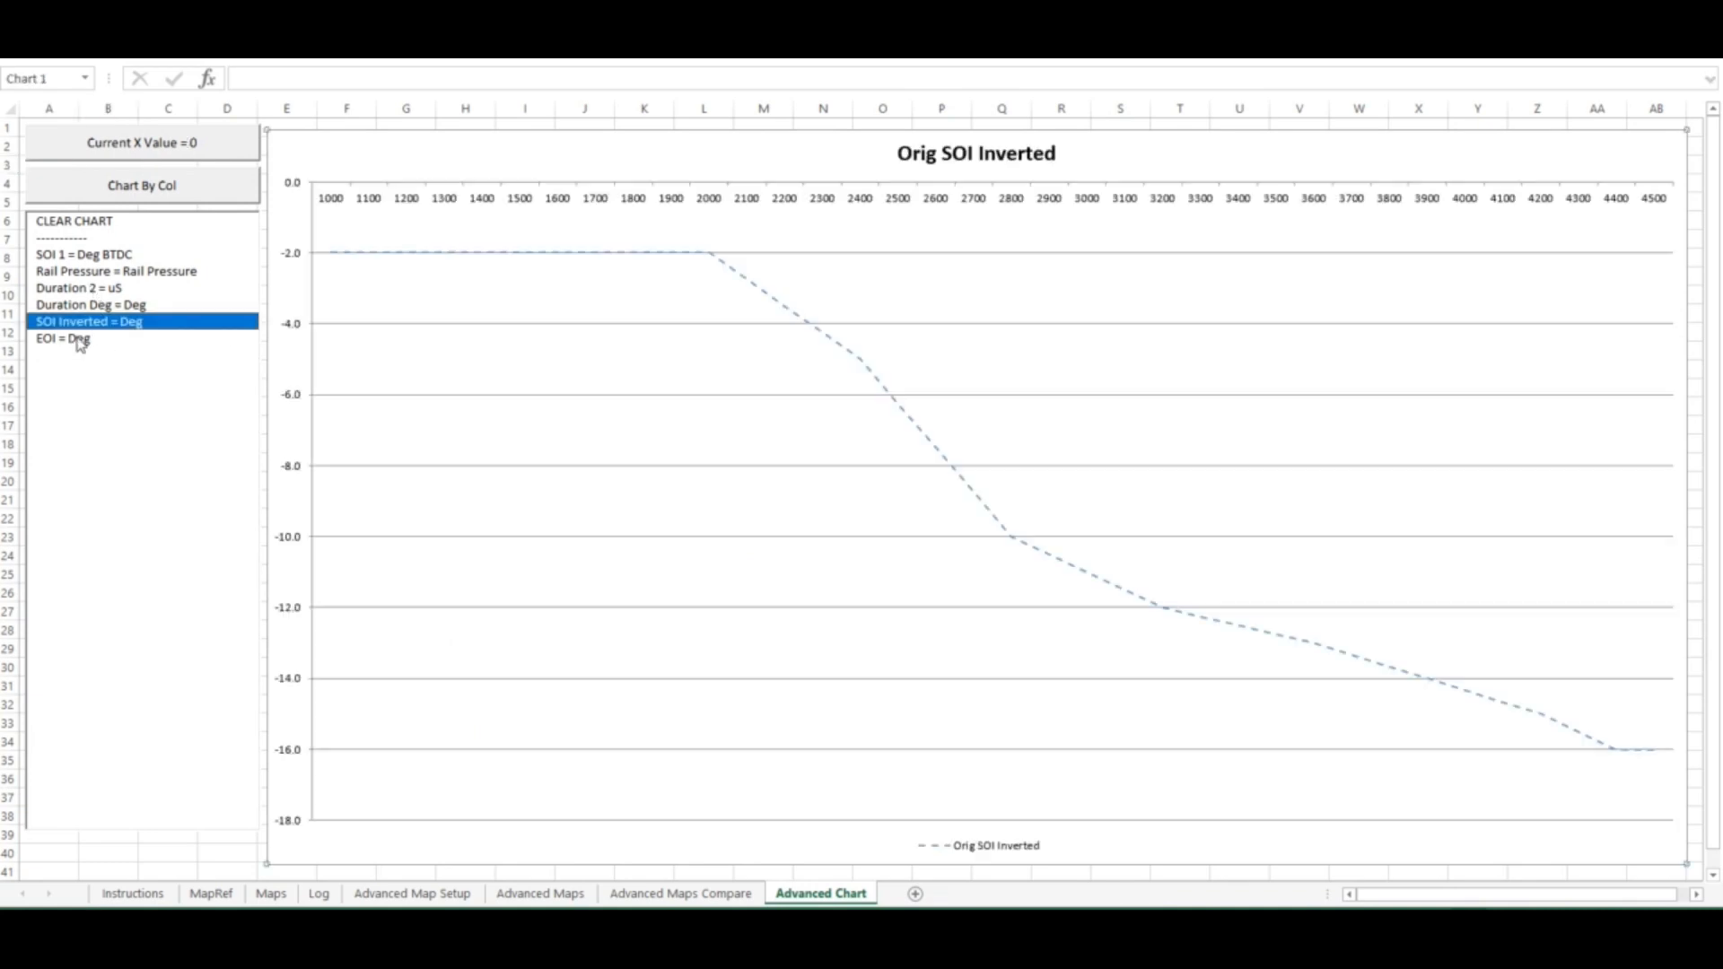
left_click(74, 338)
Step the current X value up in increments of 5 to 80, reviewing the SOI Inverted and EOI curves and series
left_click(210, 154)
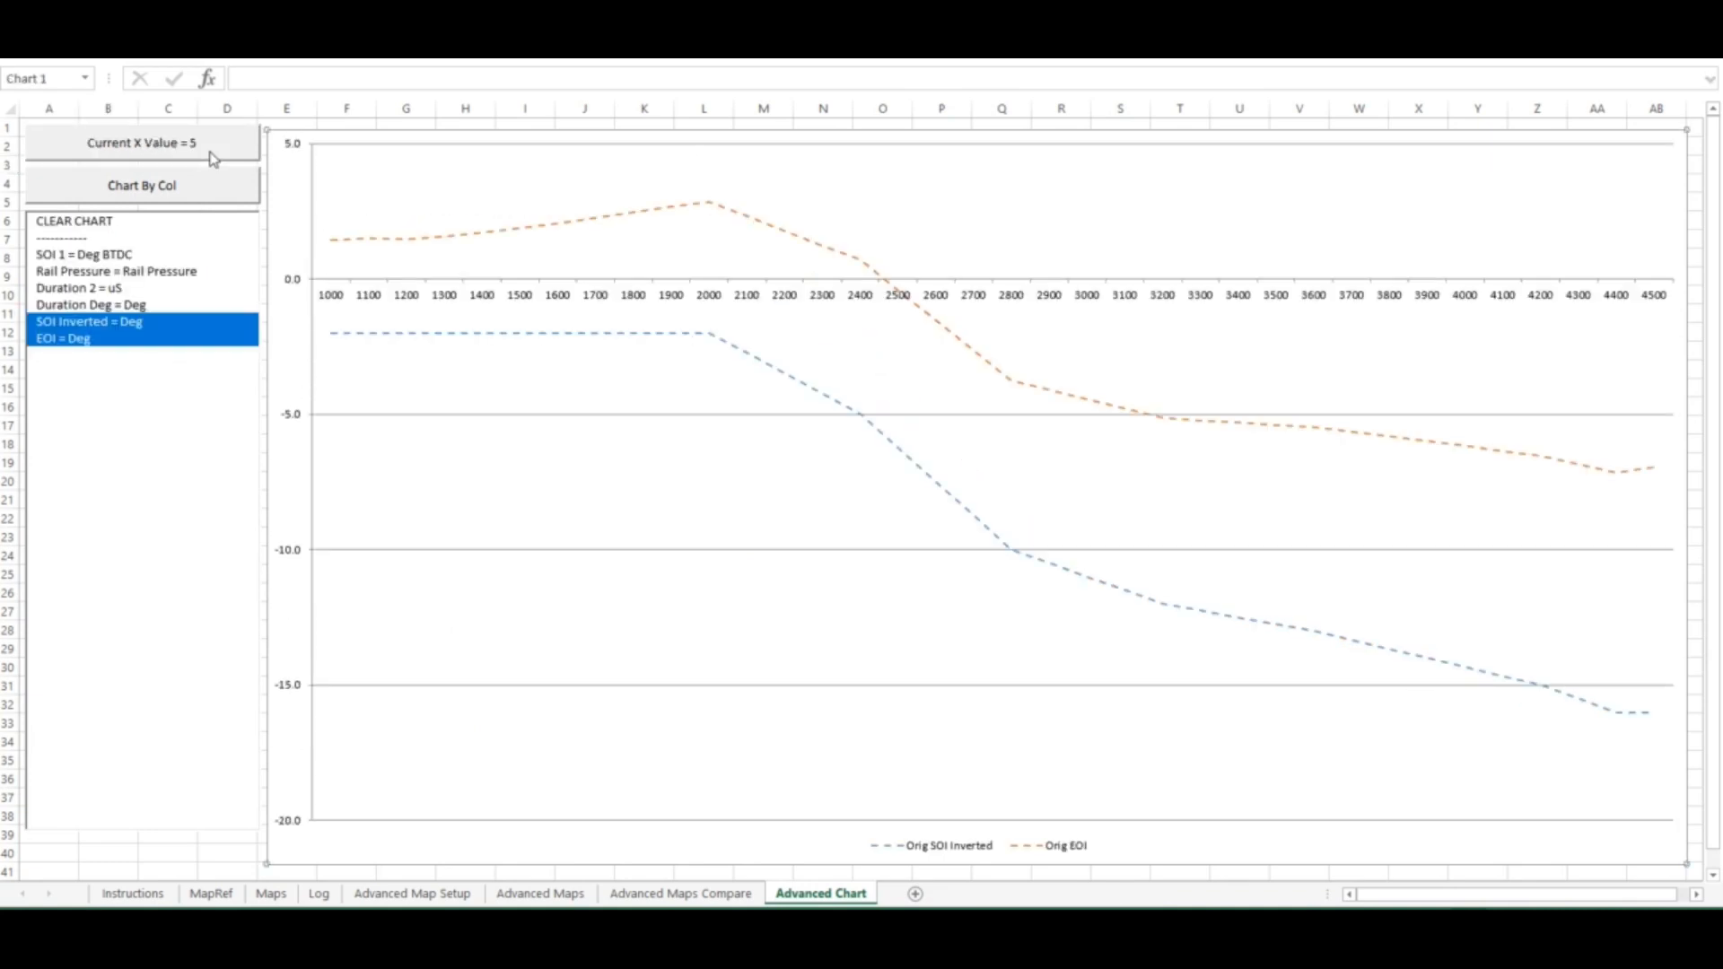
left_click(213, 157)
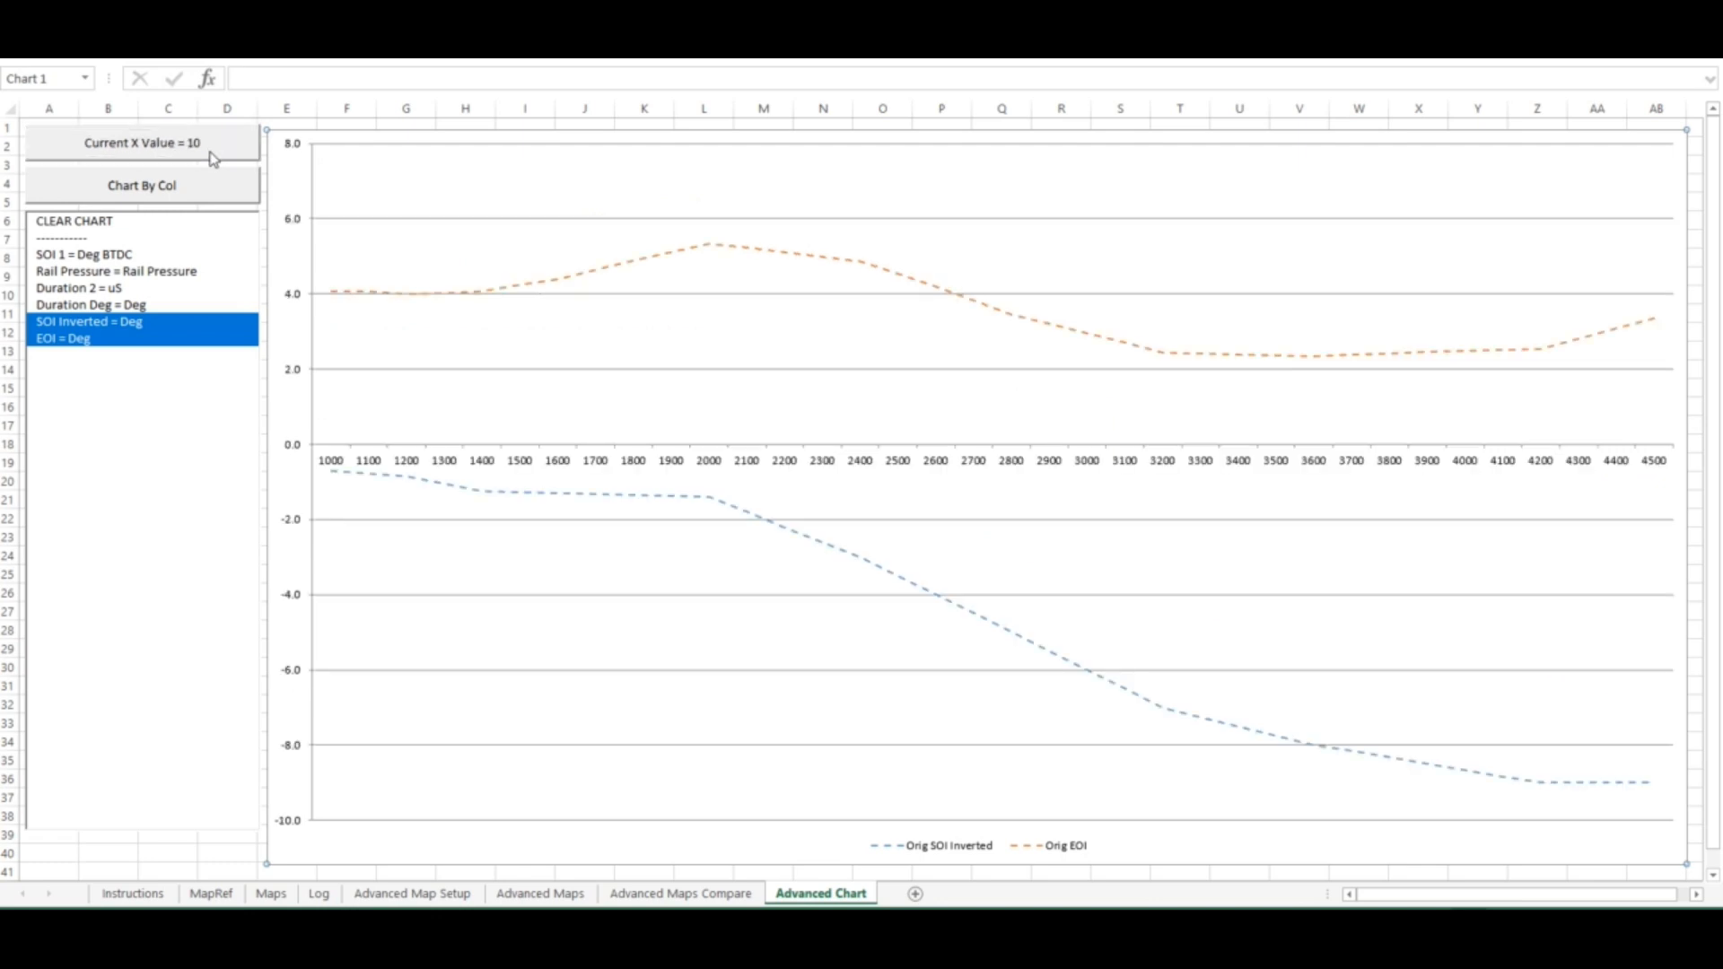
left_click(212, 158)
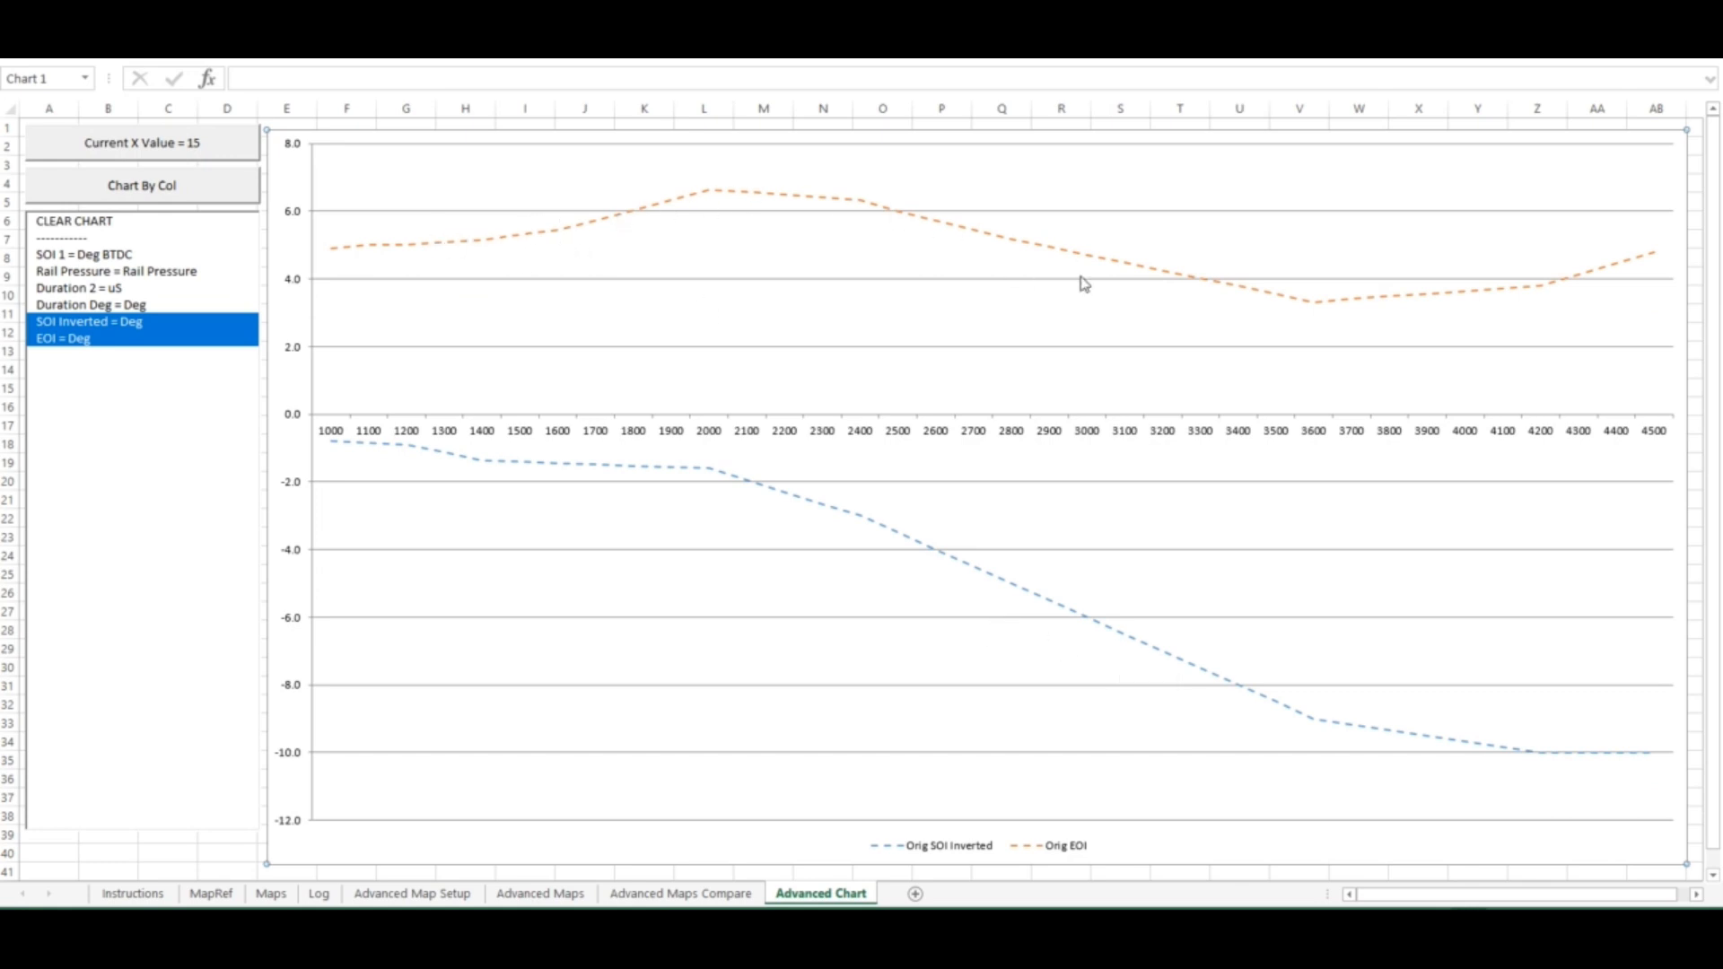
left_click(203, 152)
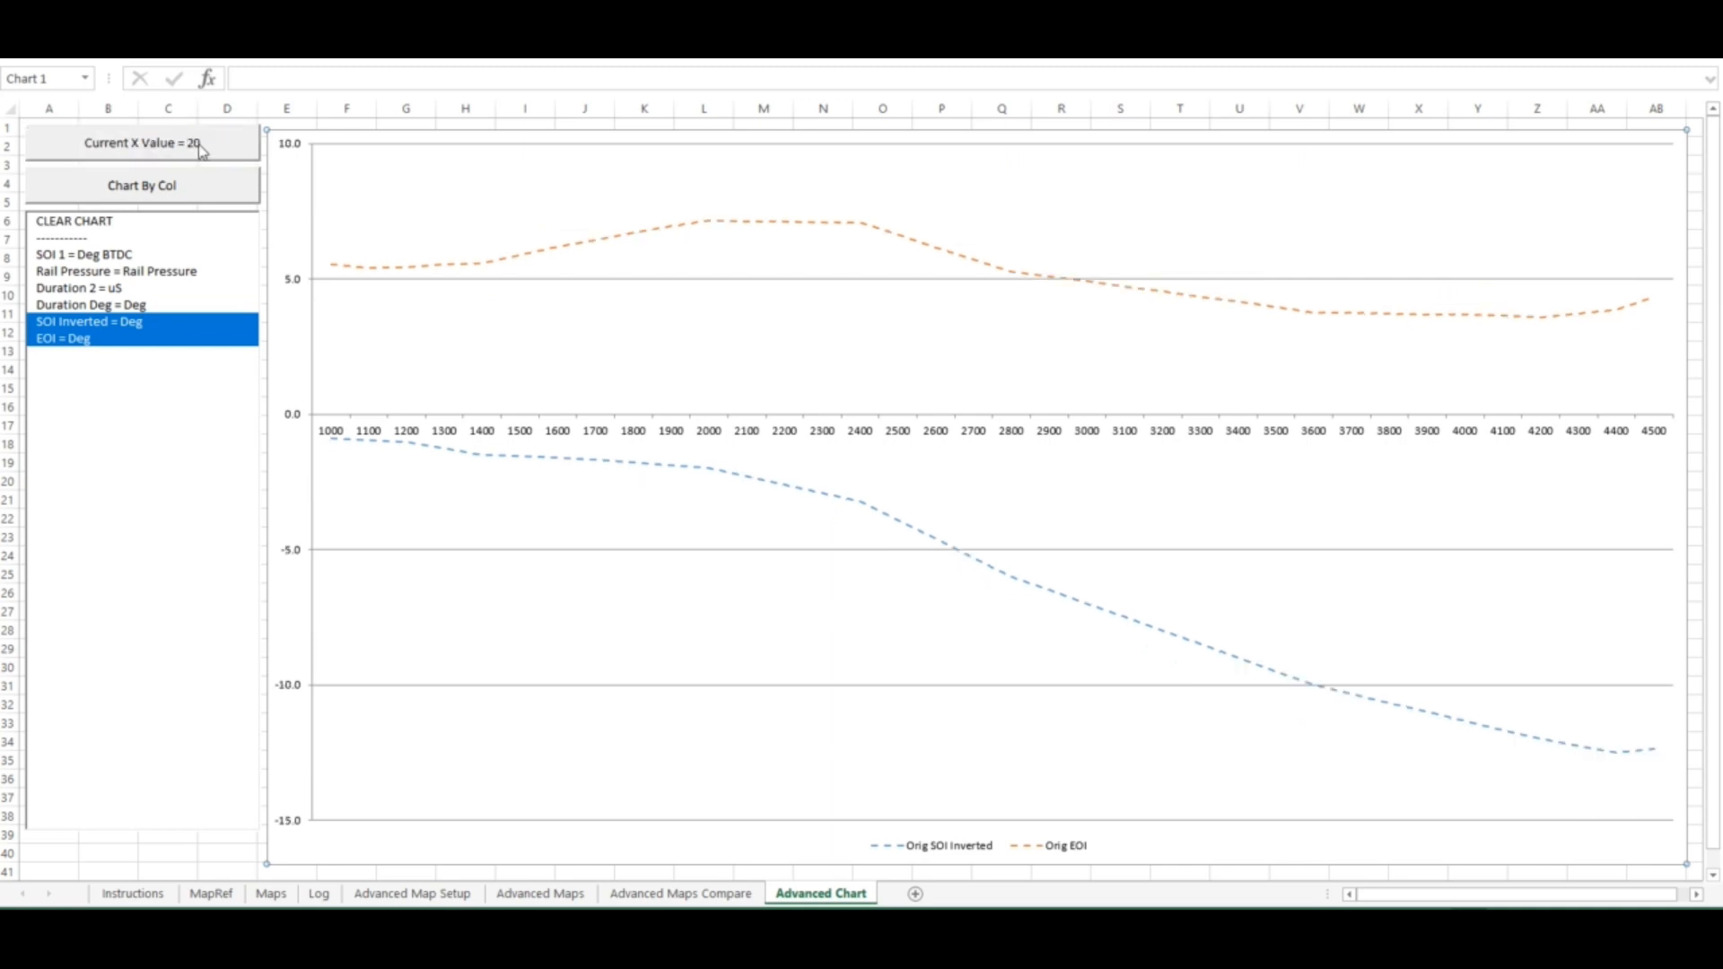
left_click(202, 151)
left_click(203, 151)
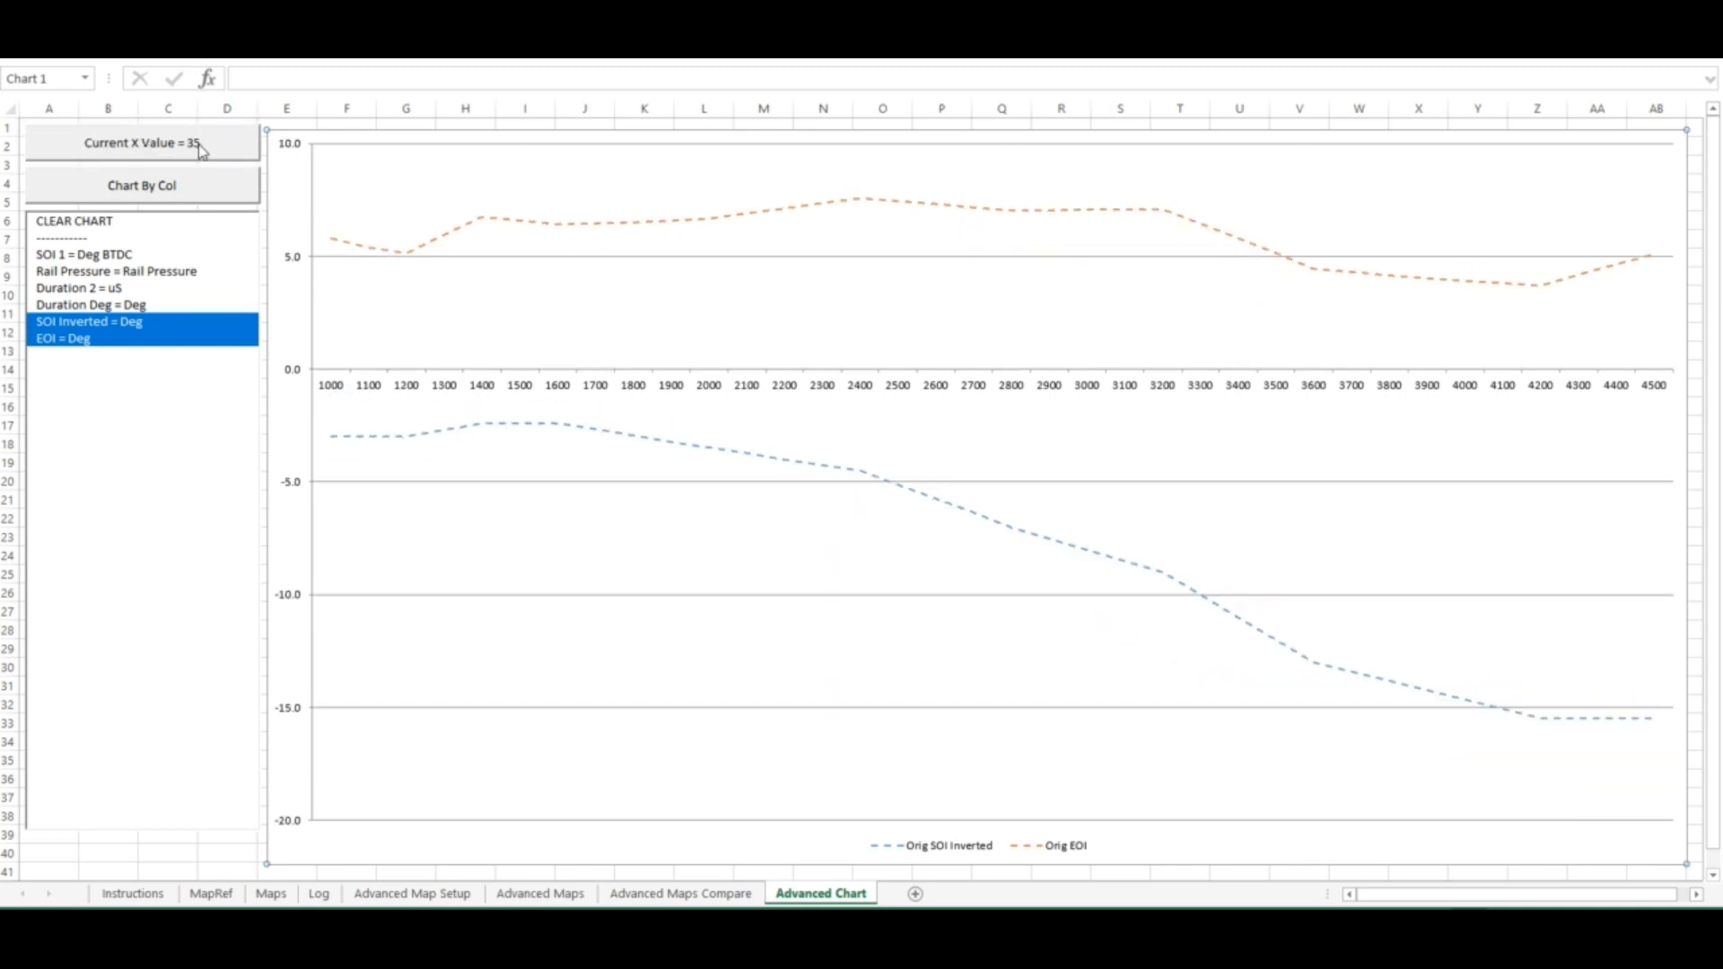
left_click(203, 152)
left_click(204, 152)
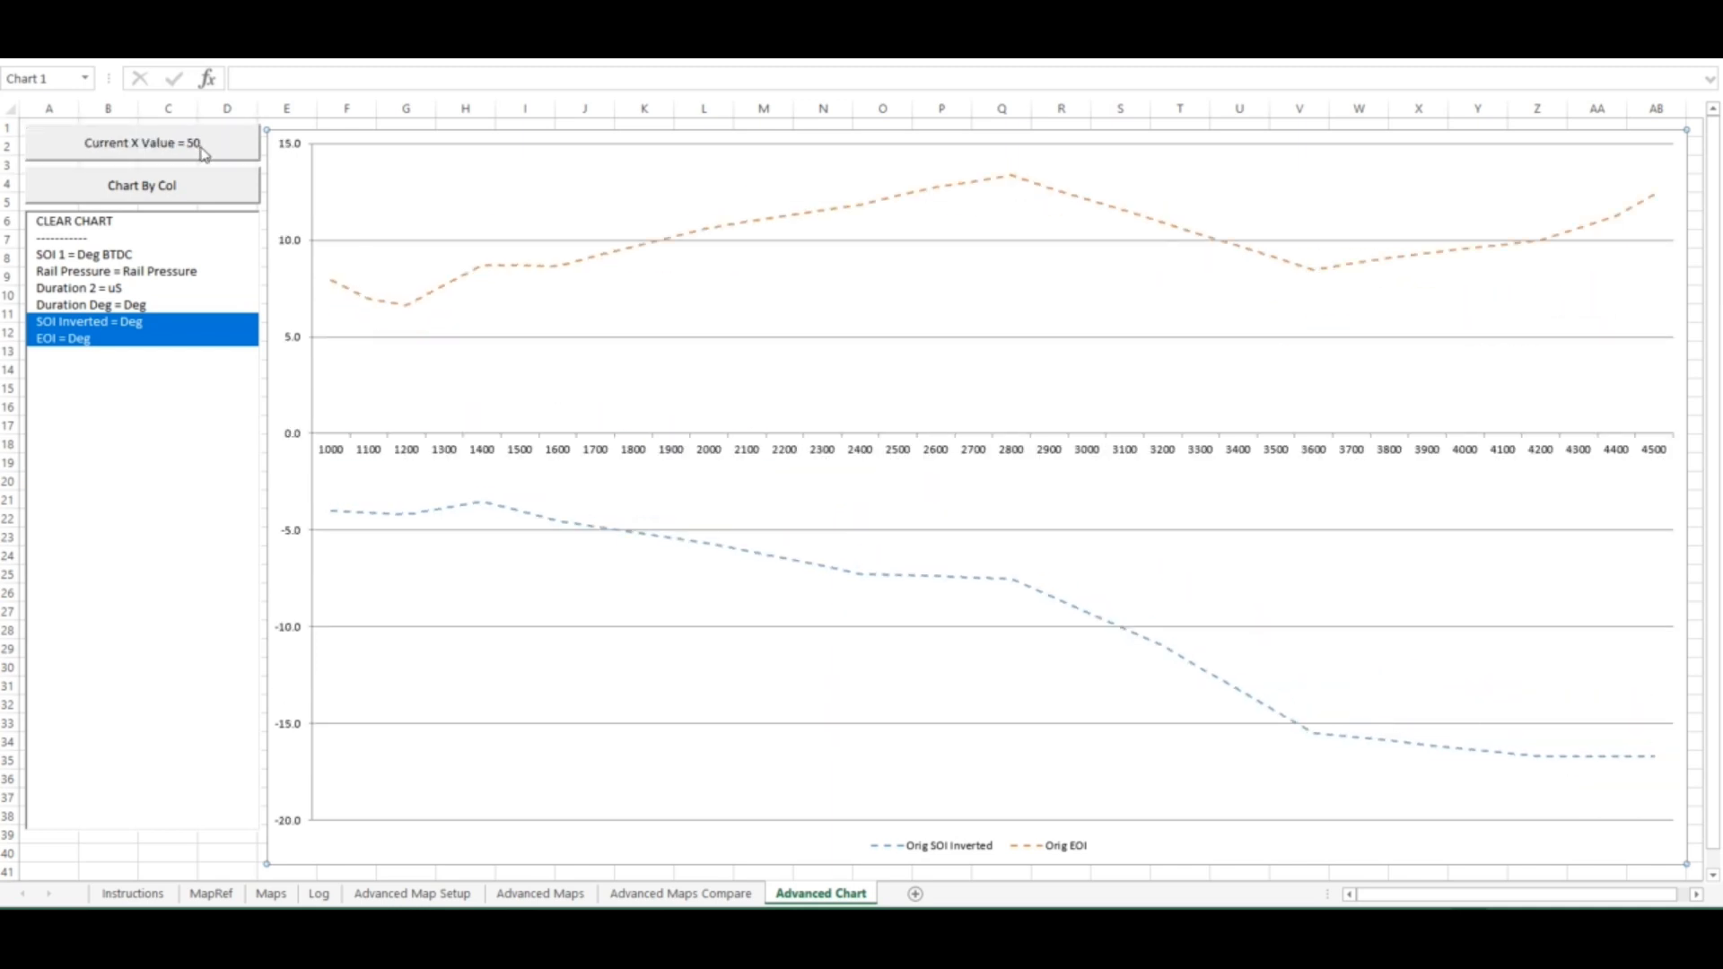
left_click(204, 153)
left_click(220, 152)
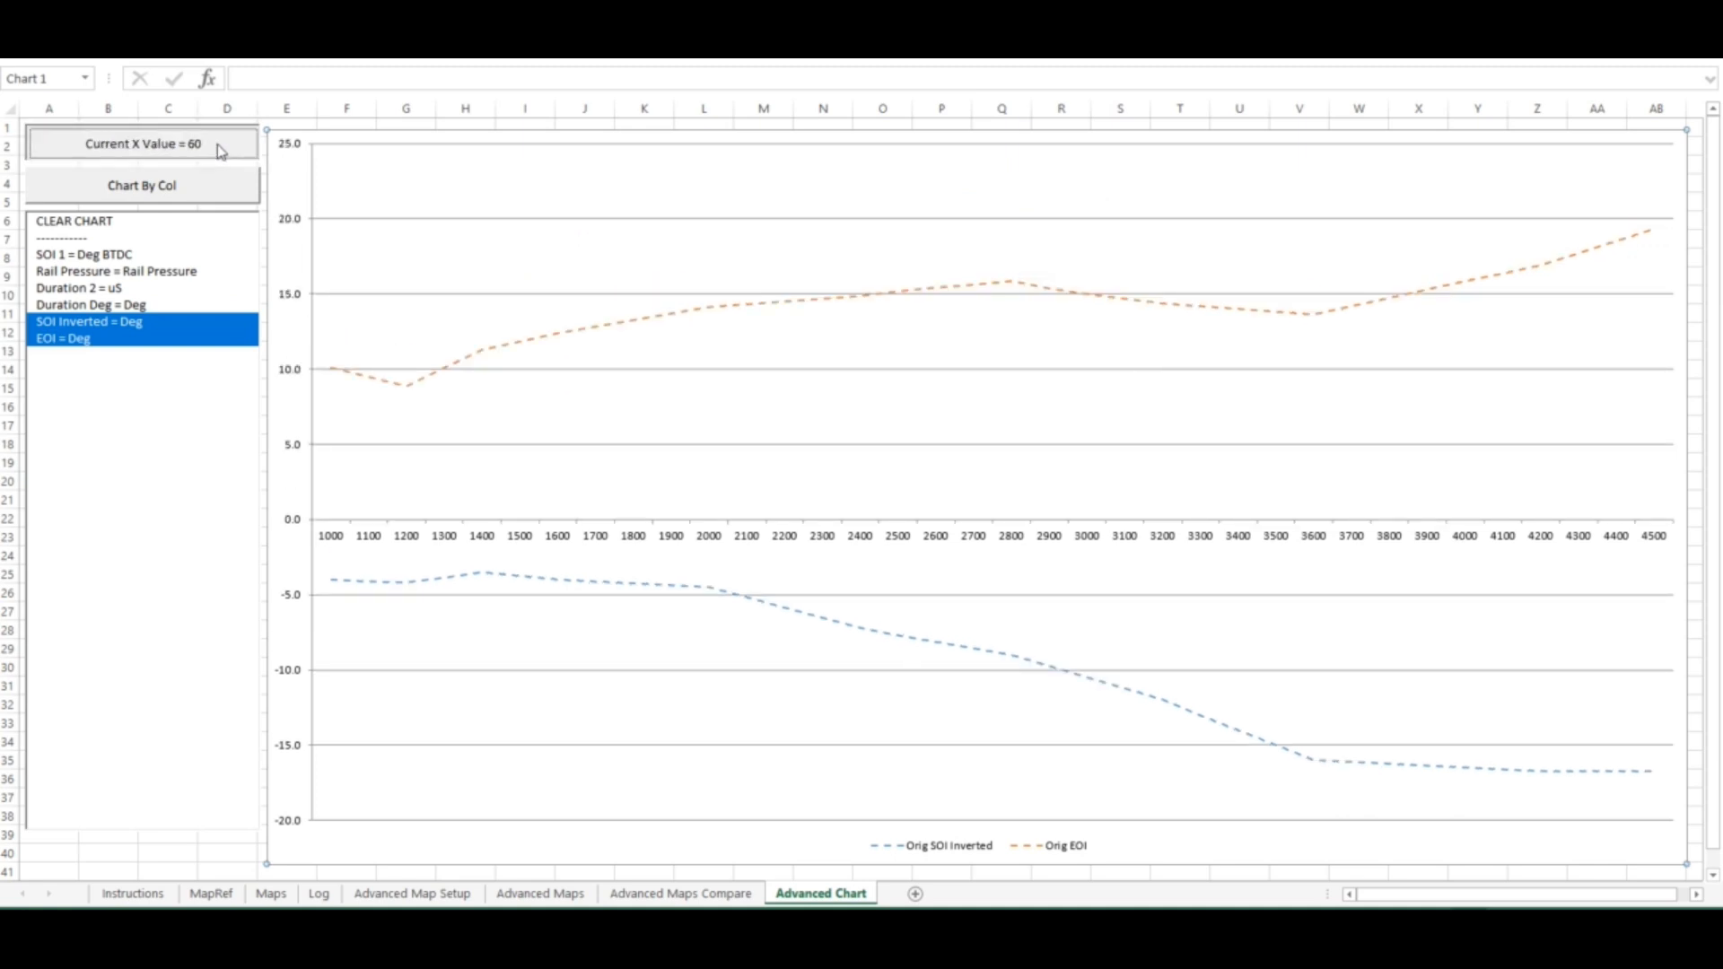
left_click(221, 151)
left_click(221, 152)
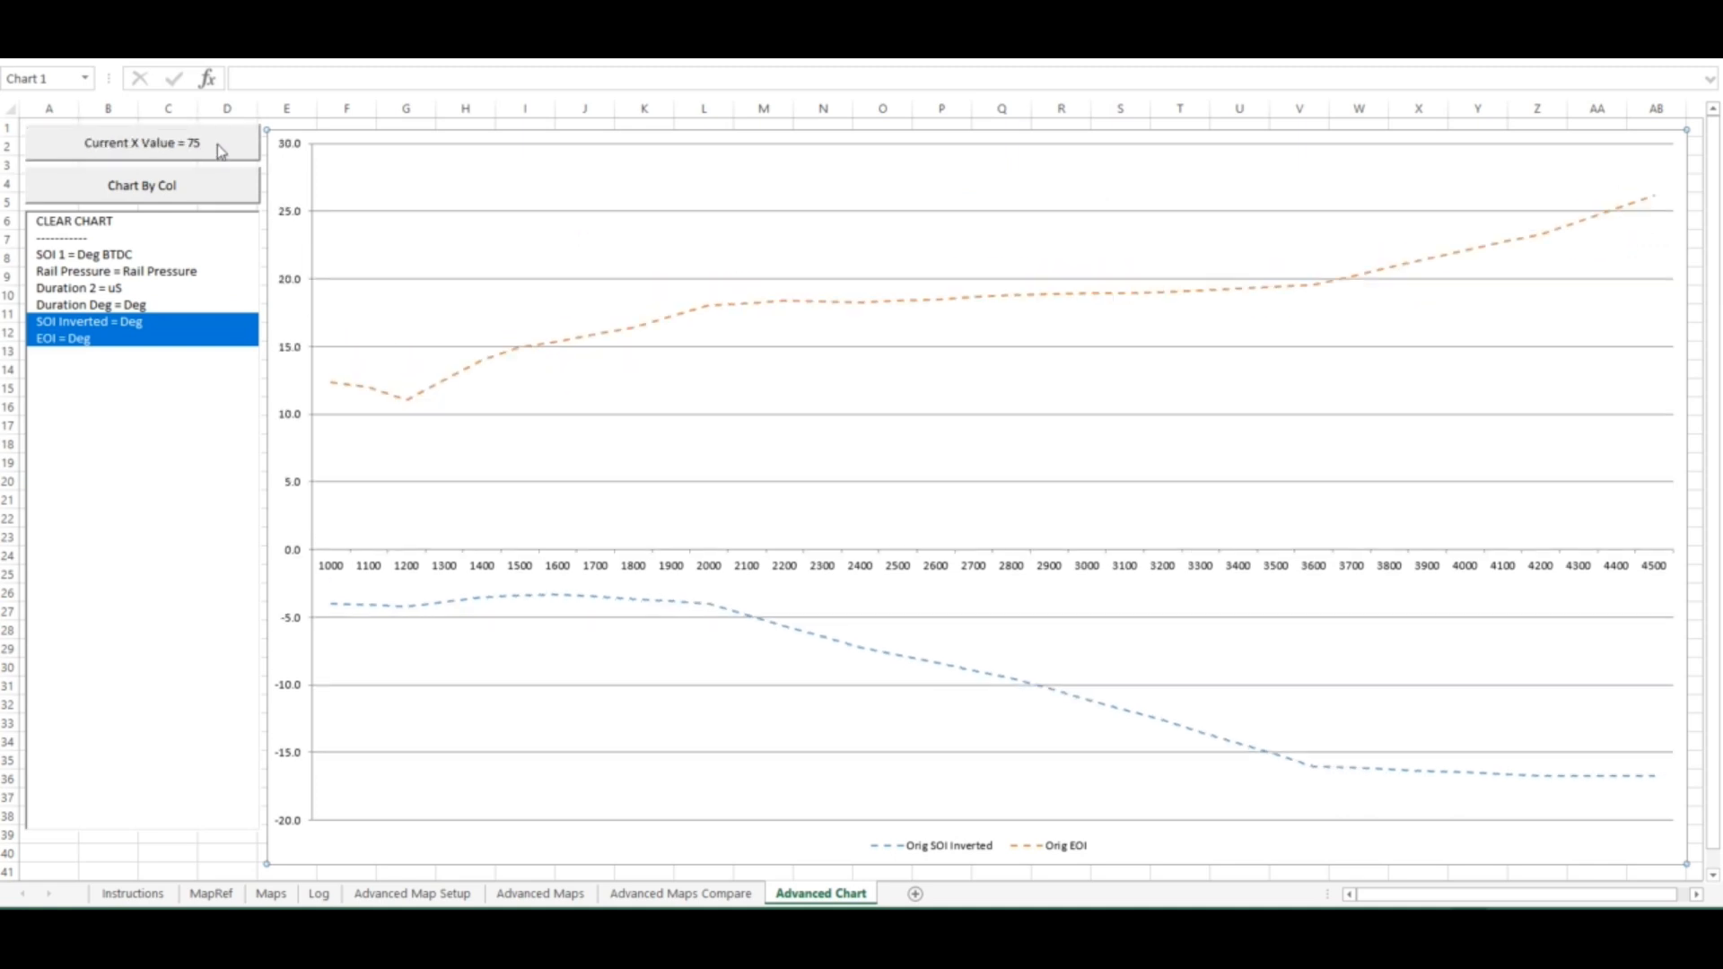
left_click(221, 151)
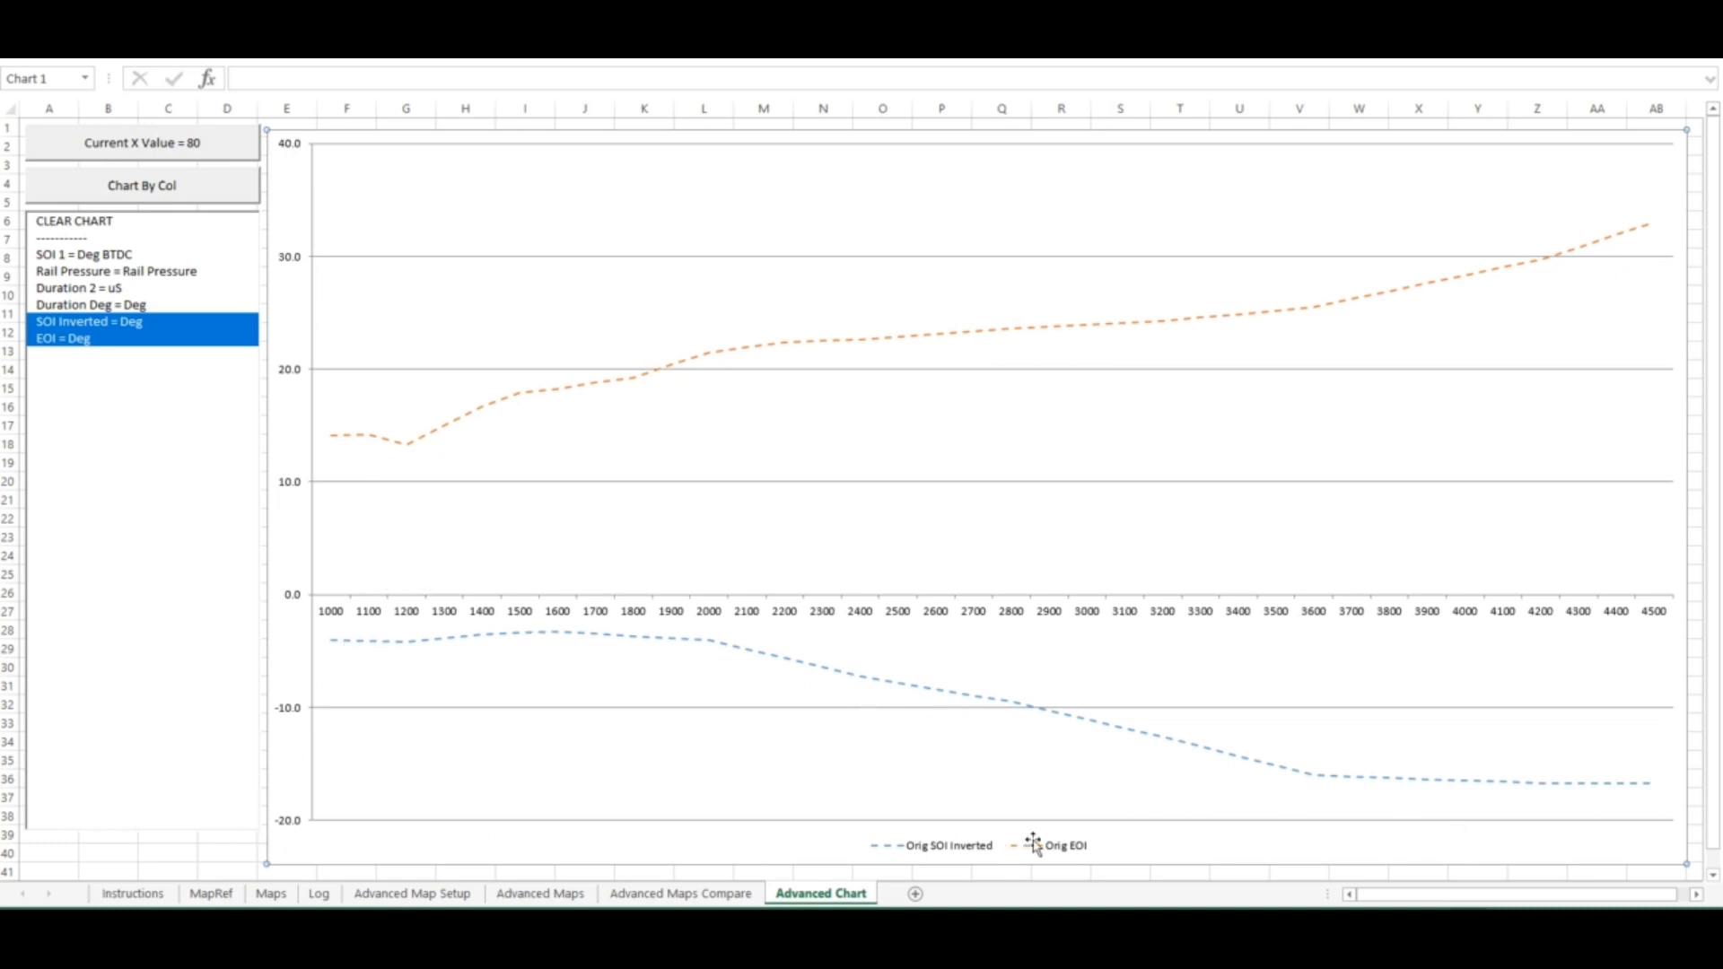
left_click(1428, 785)
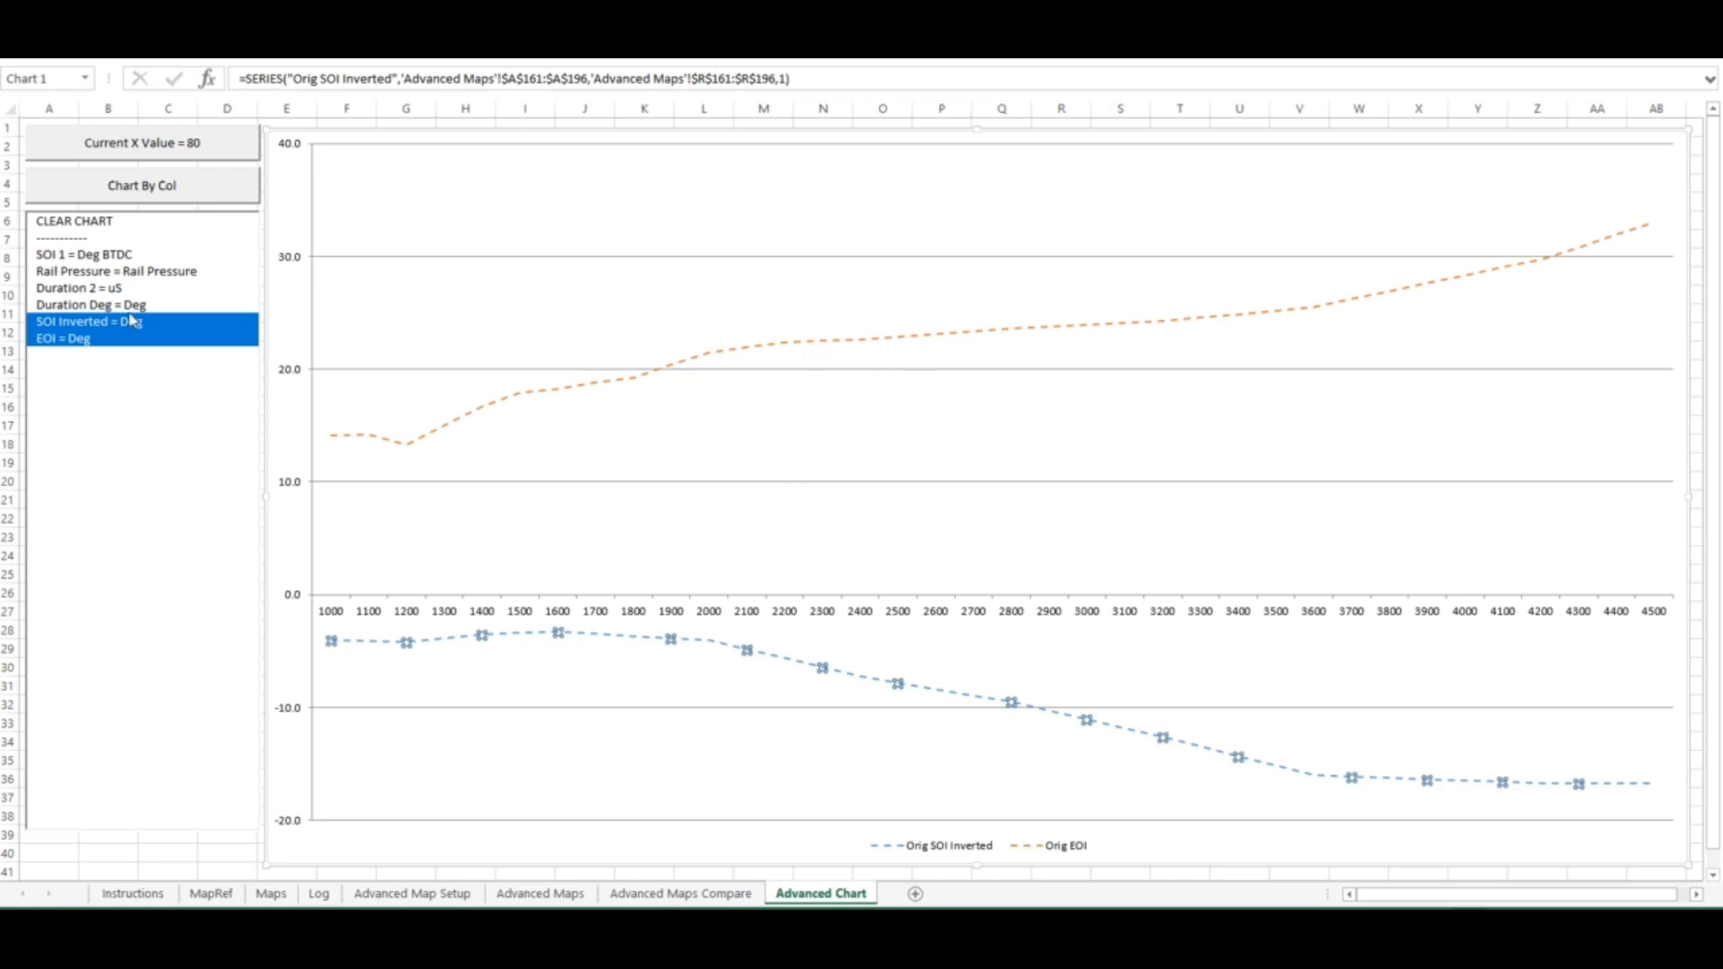
Add the Duration Deg output to the chart and remove it again
left_click(99, 307)
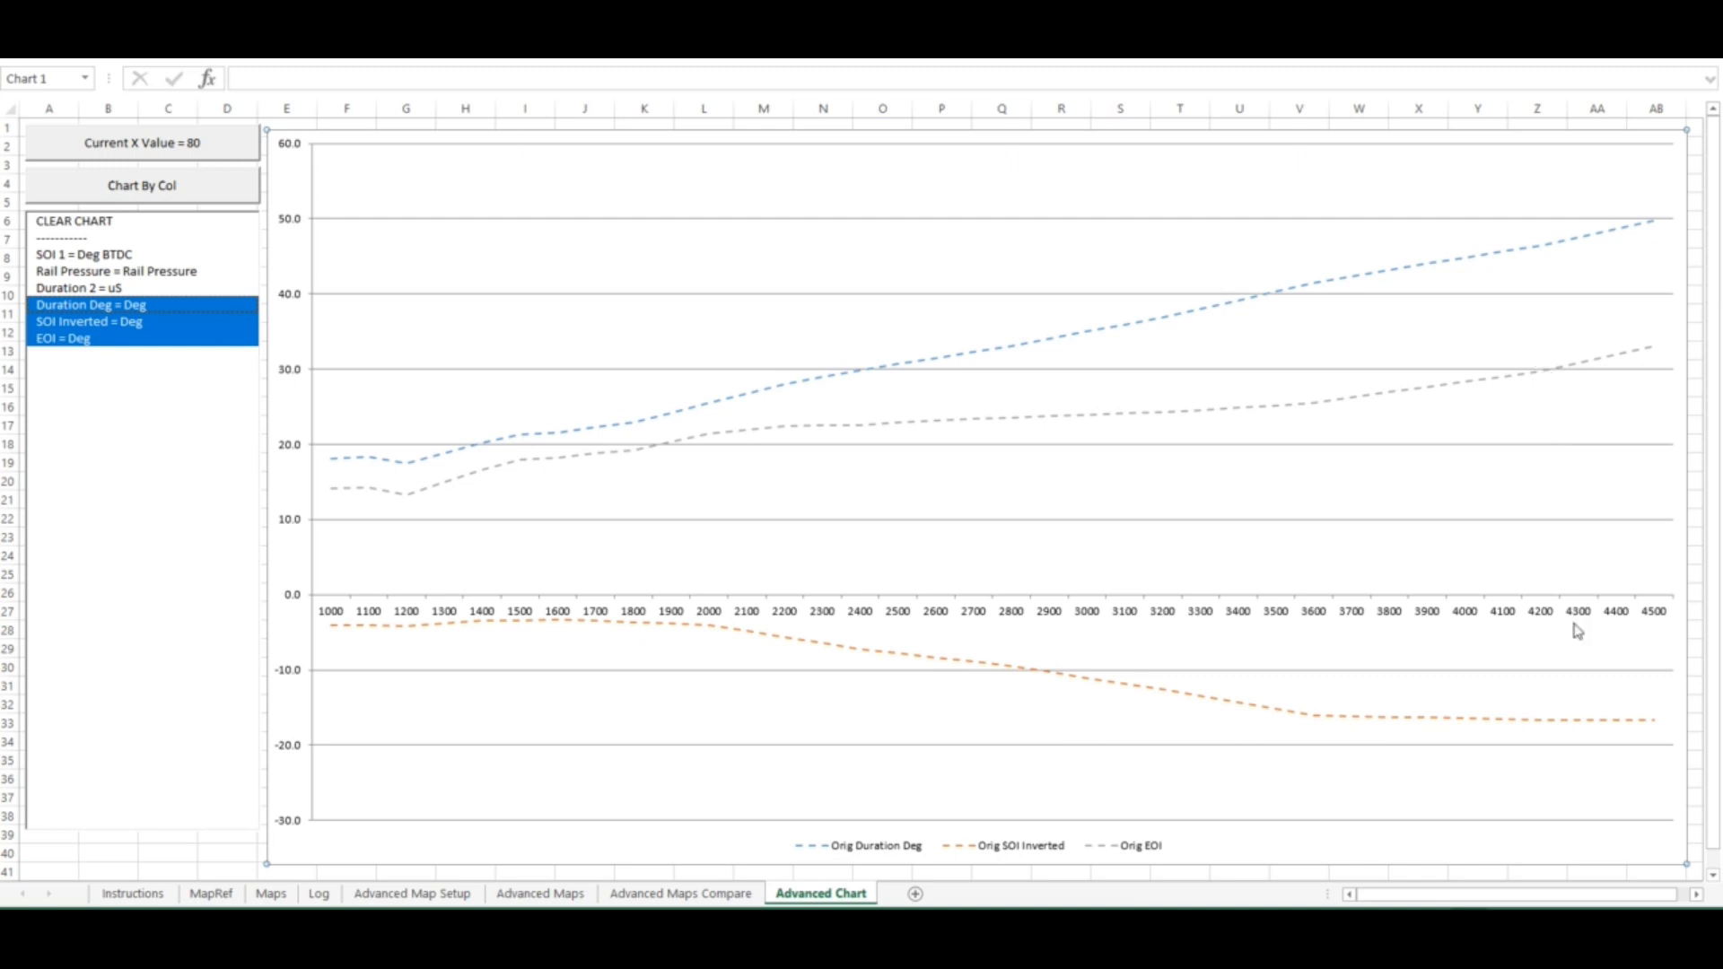
left_click(80, 307)
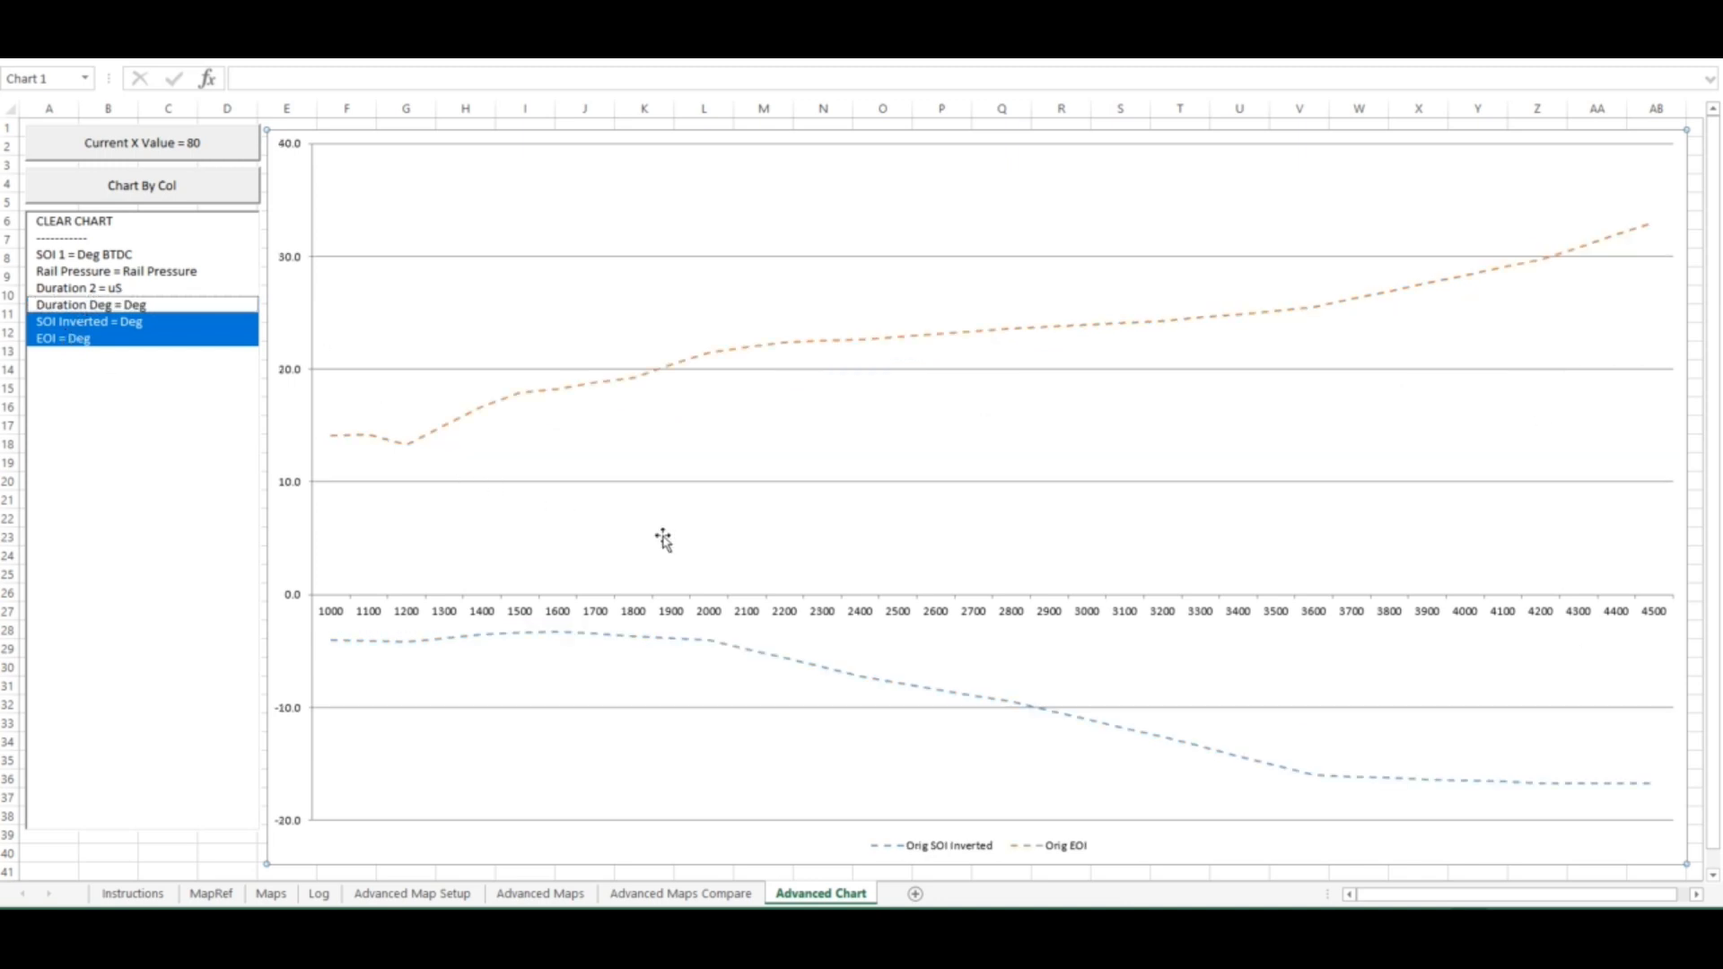